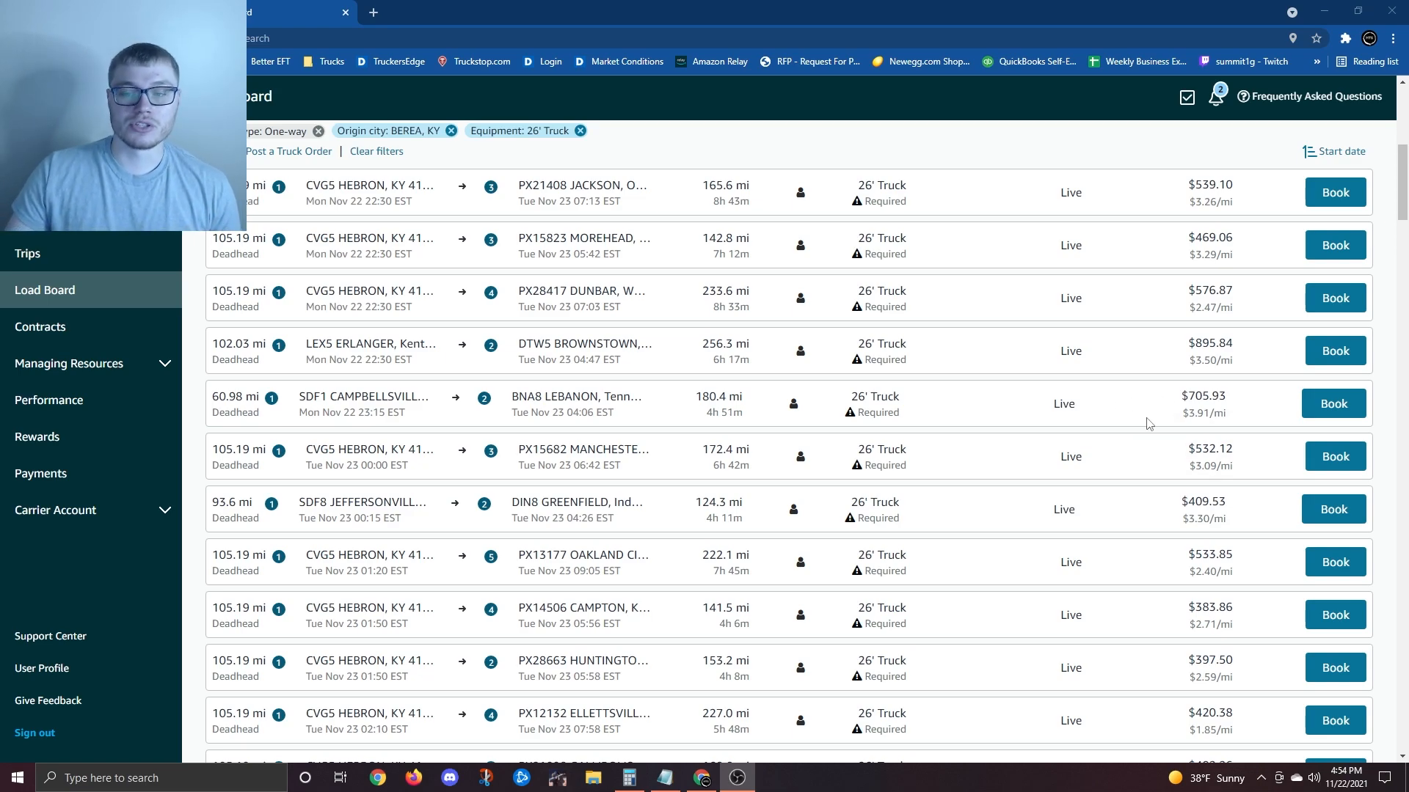
- Open the Post A Truck form on the Load Board
scroll(952, 458, up, 5)
scroll(952, 458, up, 2)
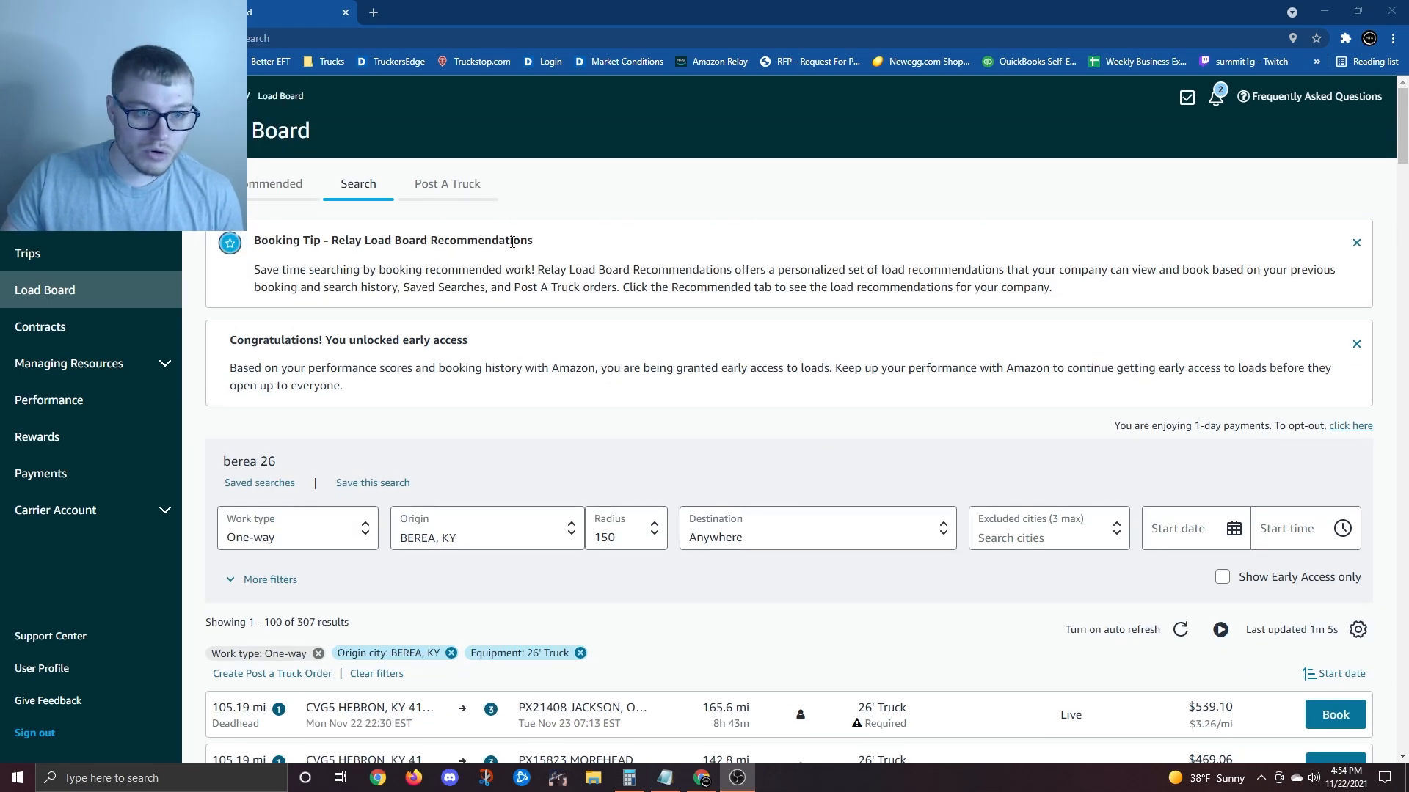
click(444, 191)
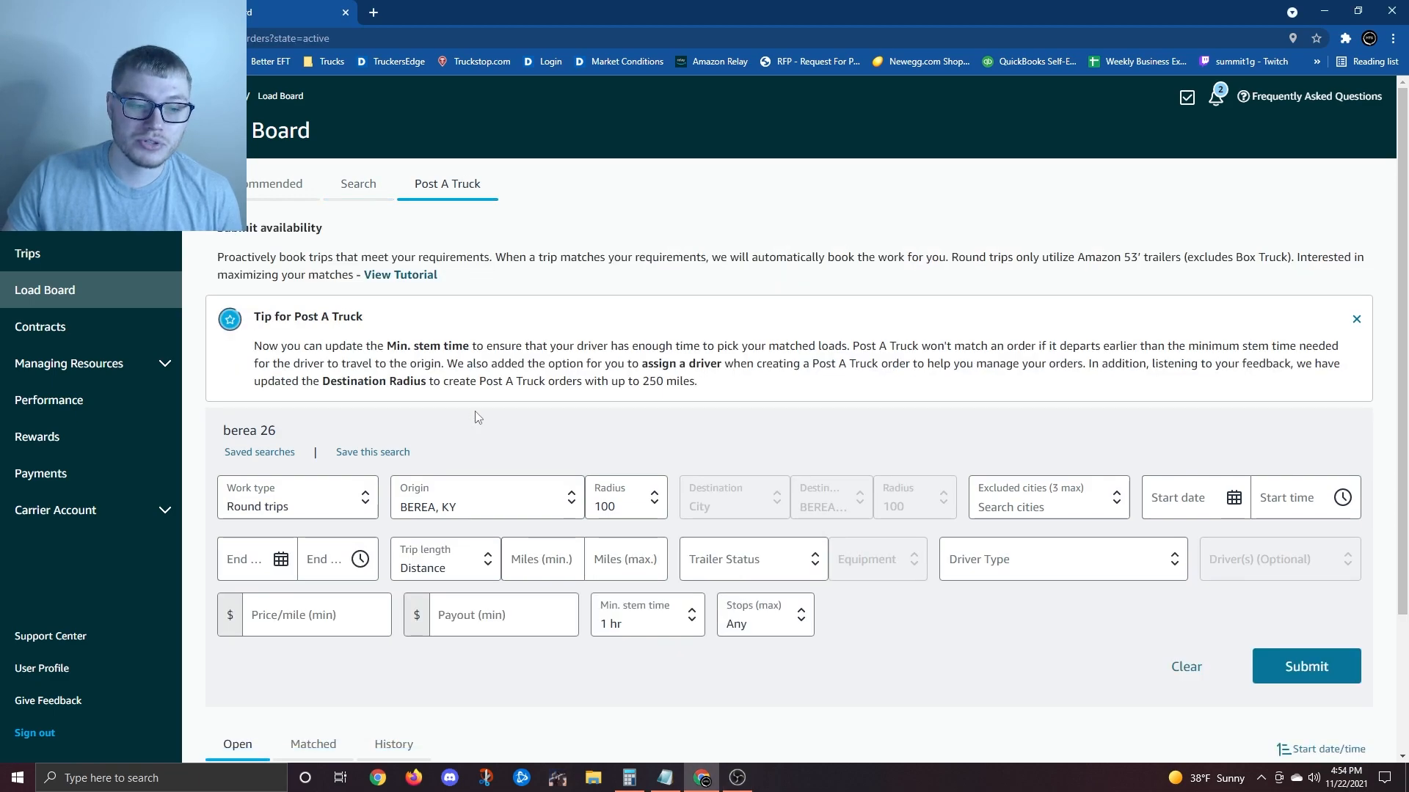
- Set the round-trip order's origin to LEXINGTON-FAYETTE, KY with a radius of 100
click(483, 493)
click(466, 596)
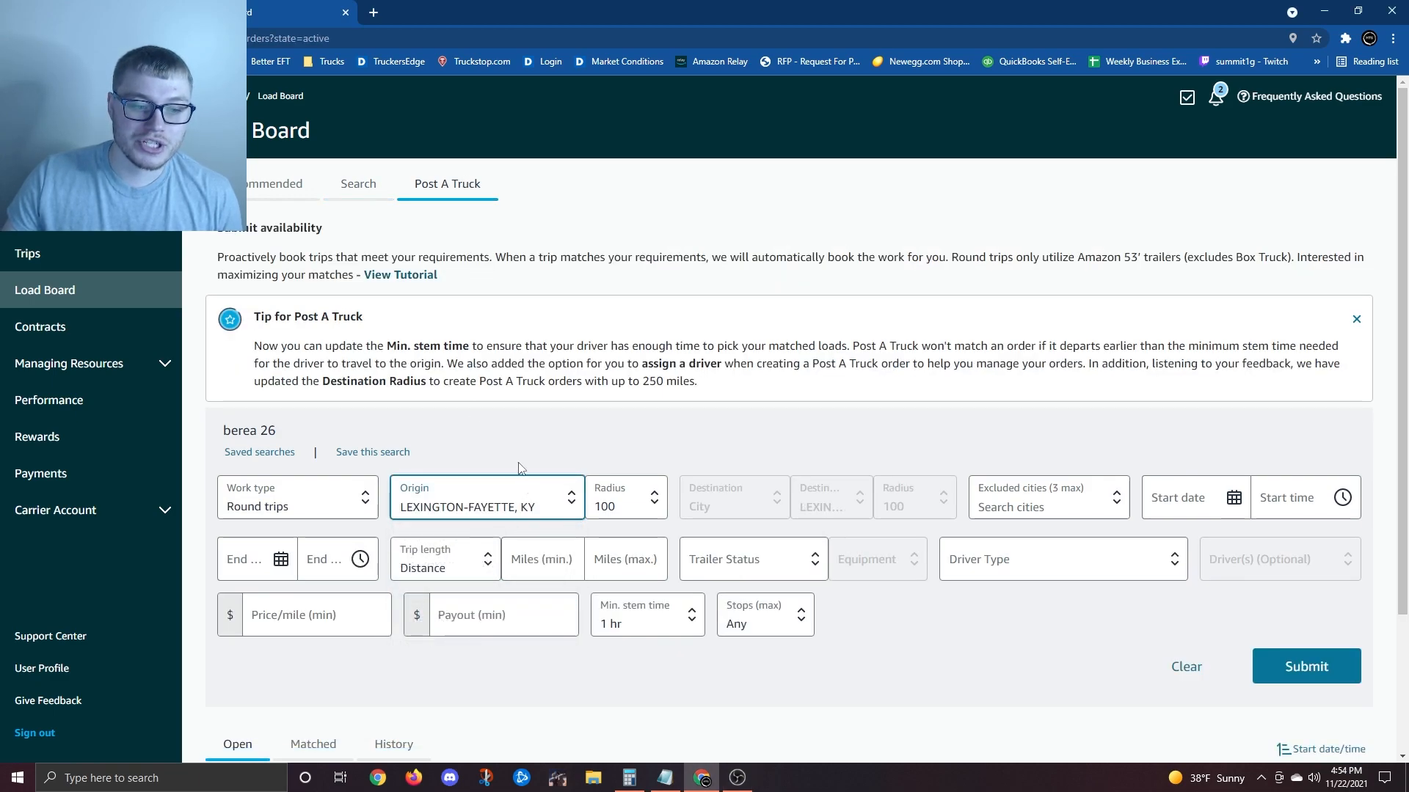
click(643, 505)
click(623, 624)
click(629, 505)
click(624, 629)
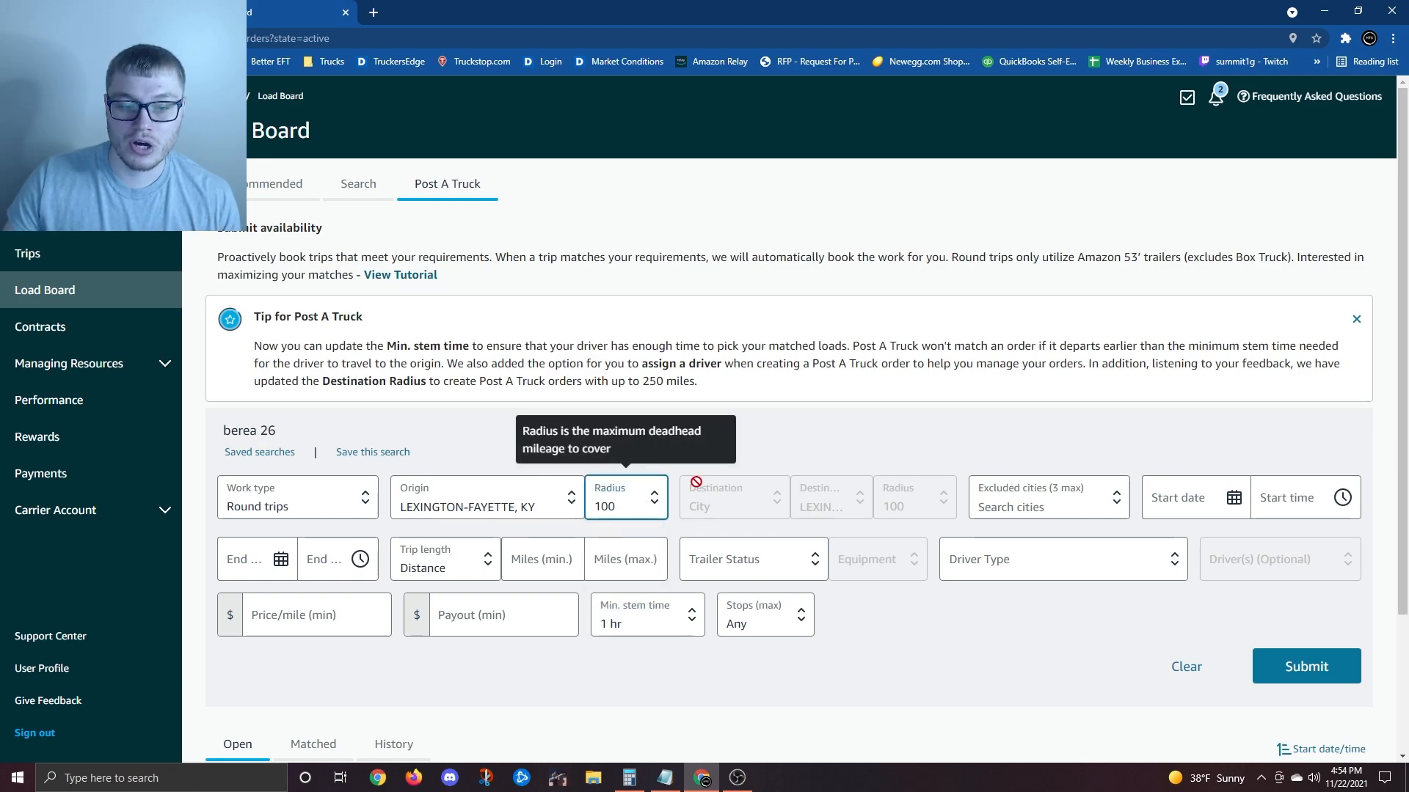
click(807, 425)
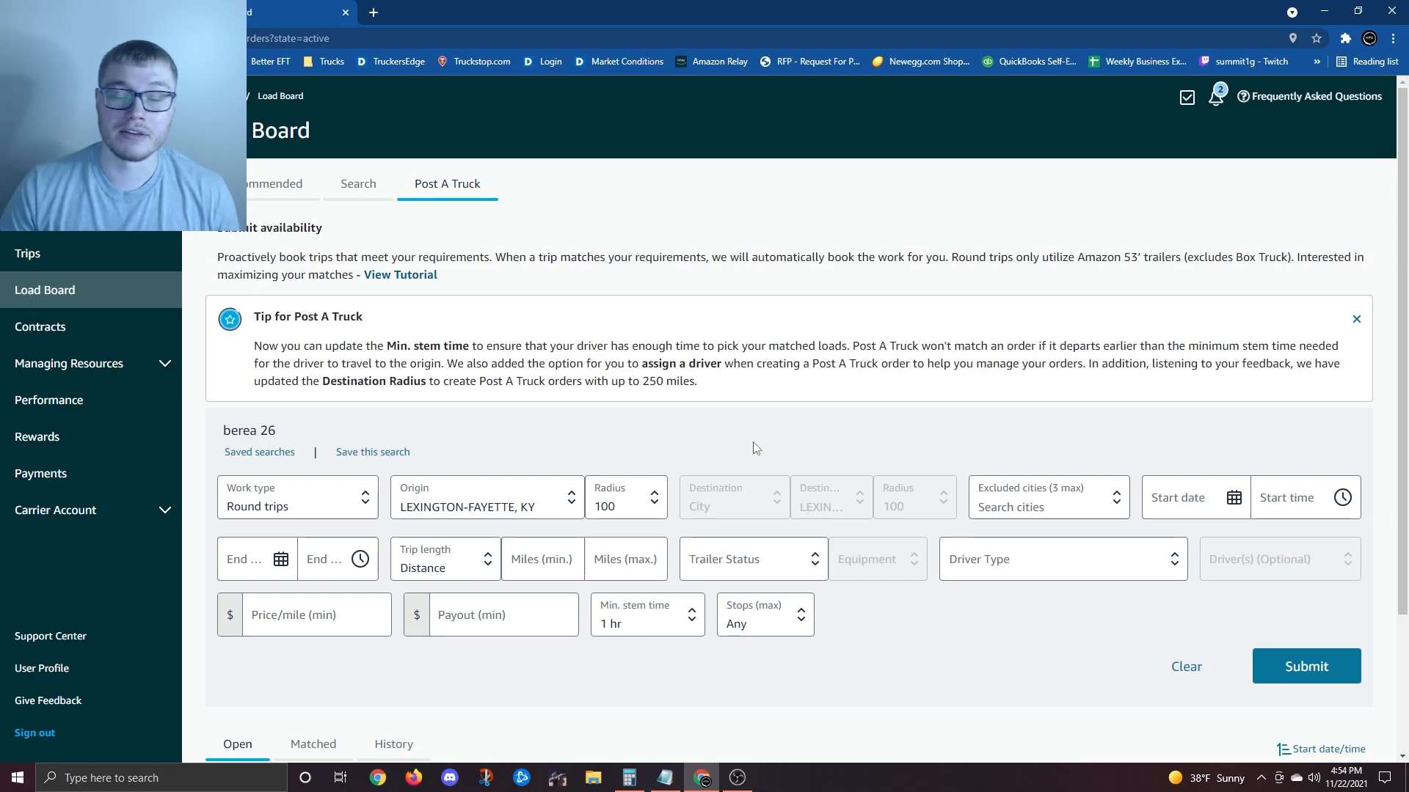
- Change the work type to One-way and set the origin to LEXINGTON-FAYETTE, KY with a radius of 100
click(297, 499)
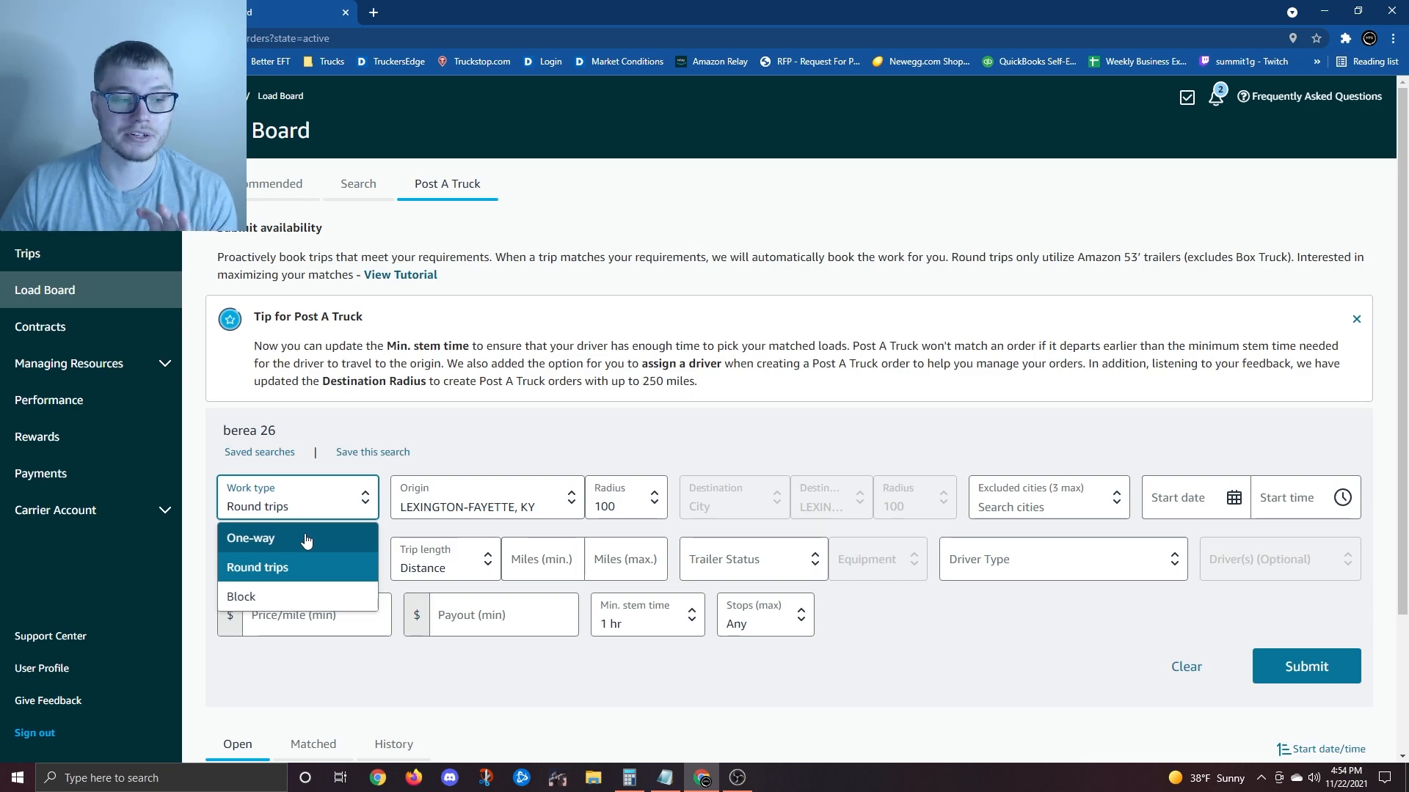
click(307, 540)
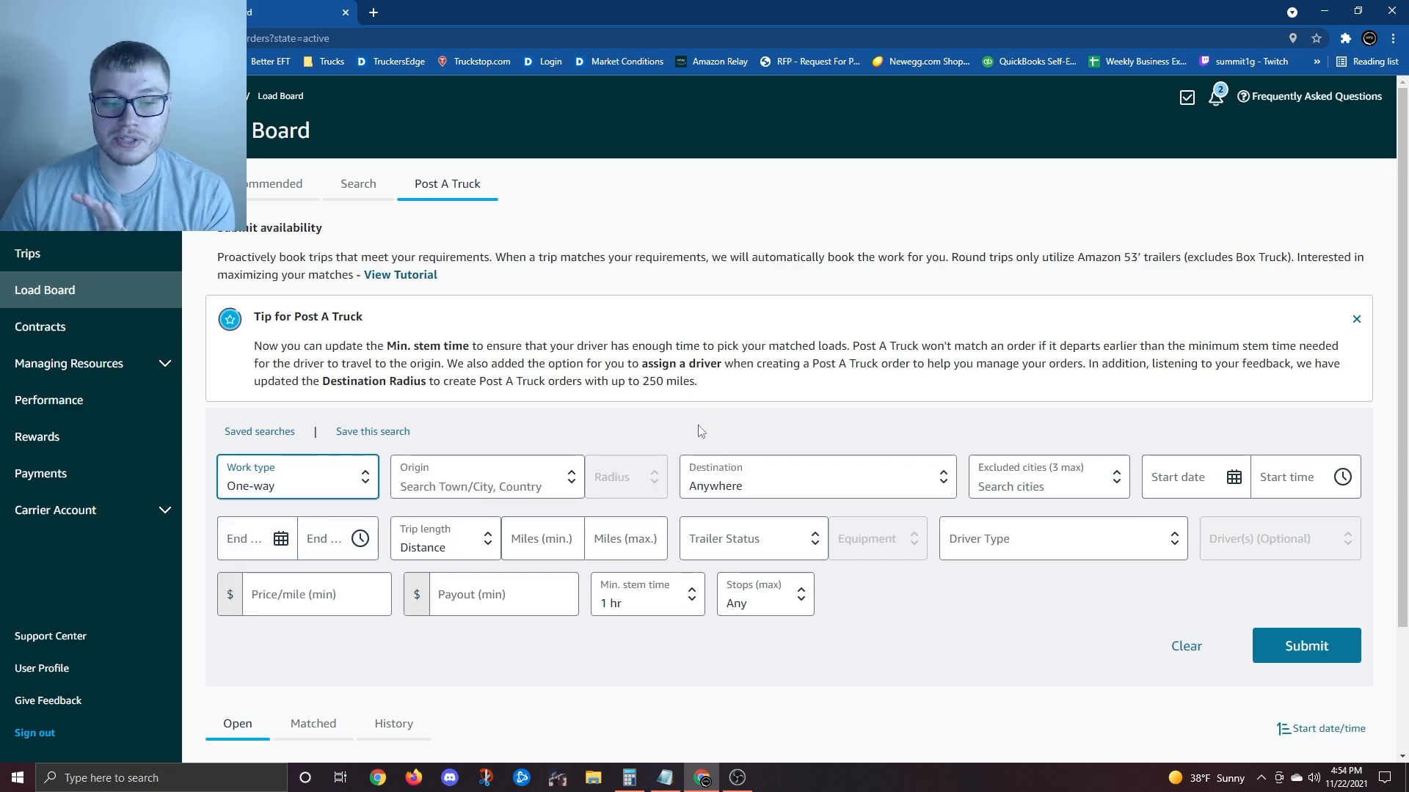
click(477, 485)
click(440, 572)
click(624, 484)
click(612, 601)
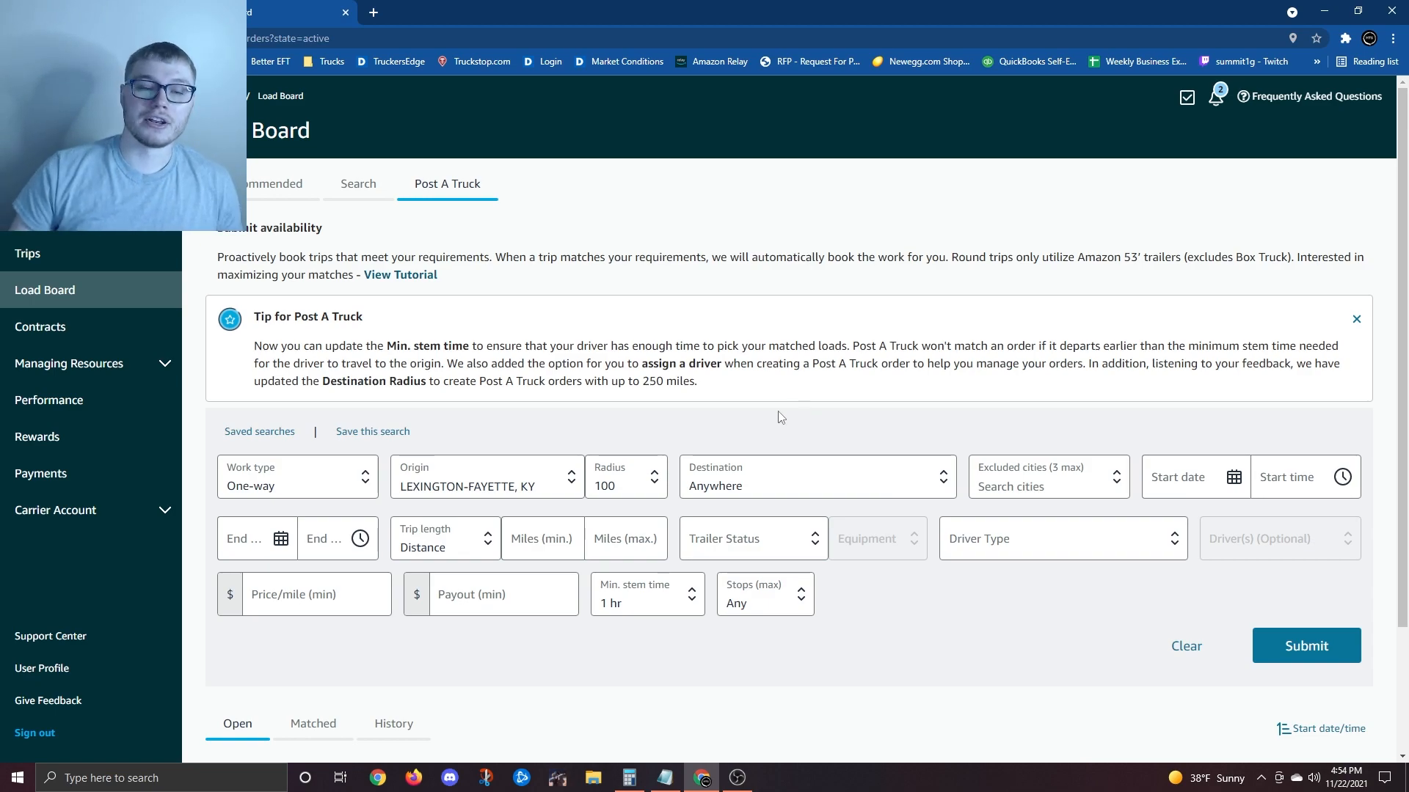
click(623, 479)
click(619, 609)
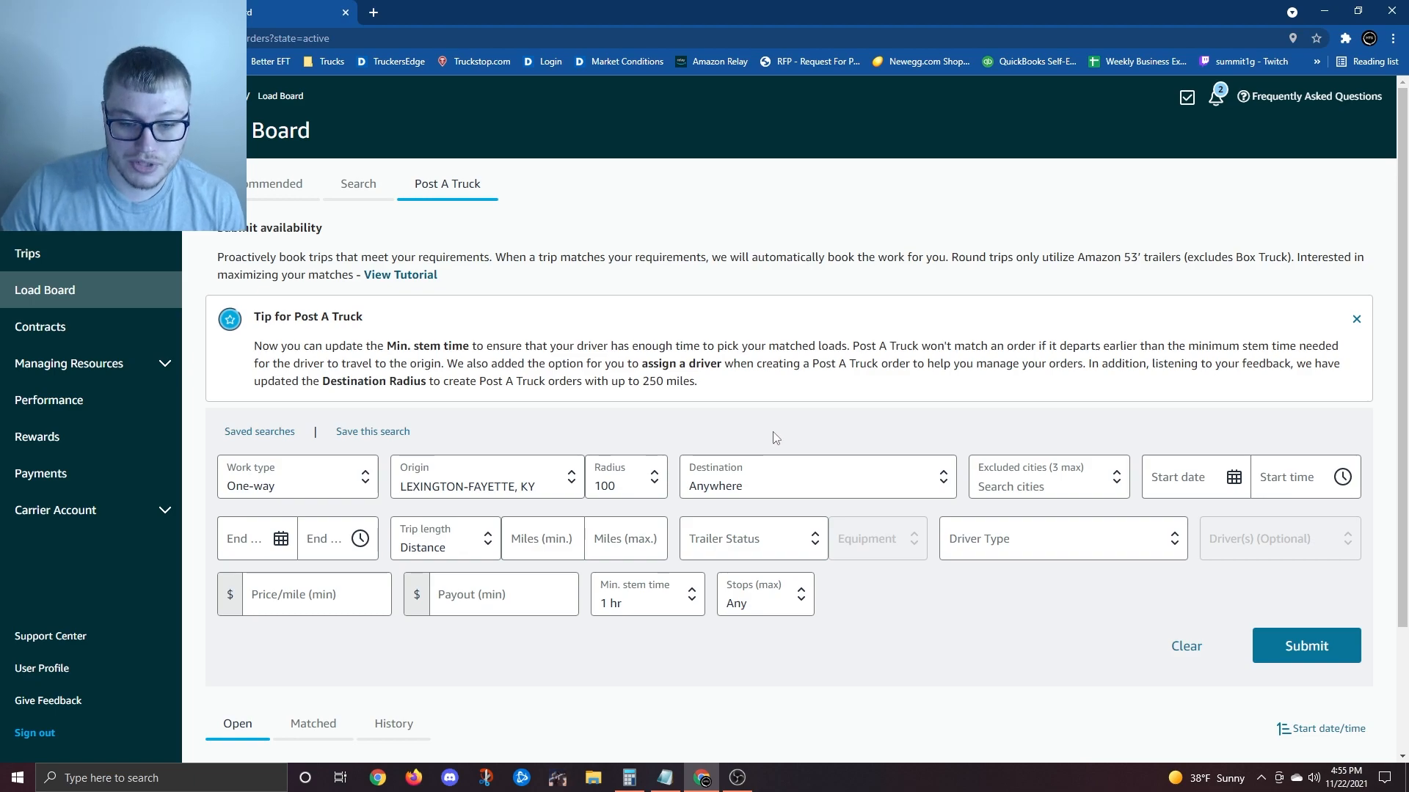
- Try the City and Region destination types and view the available regions
click(841, 478)
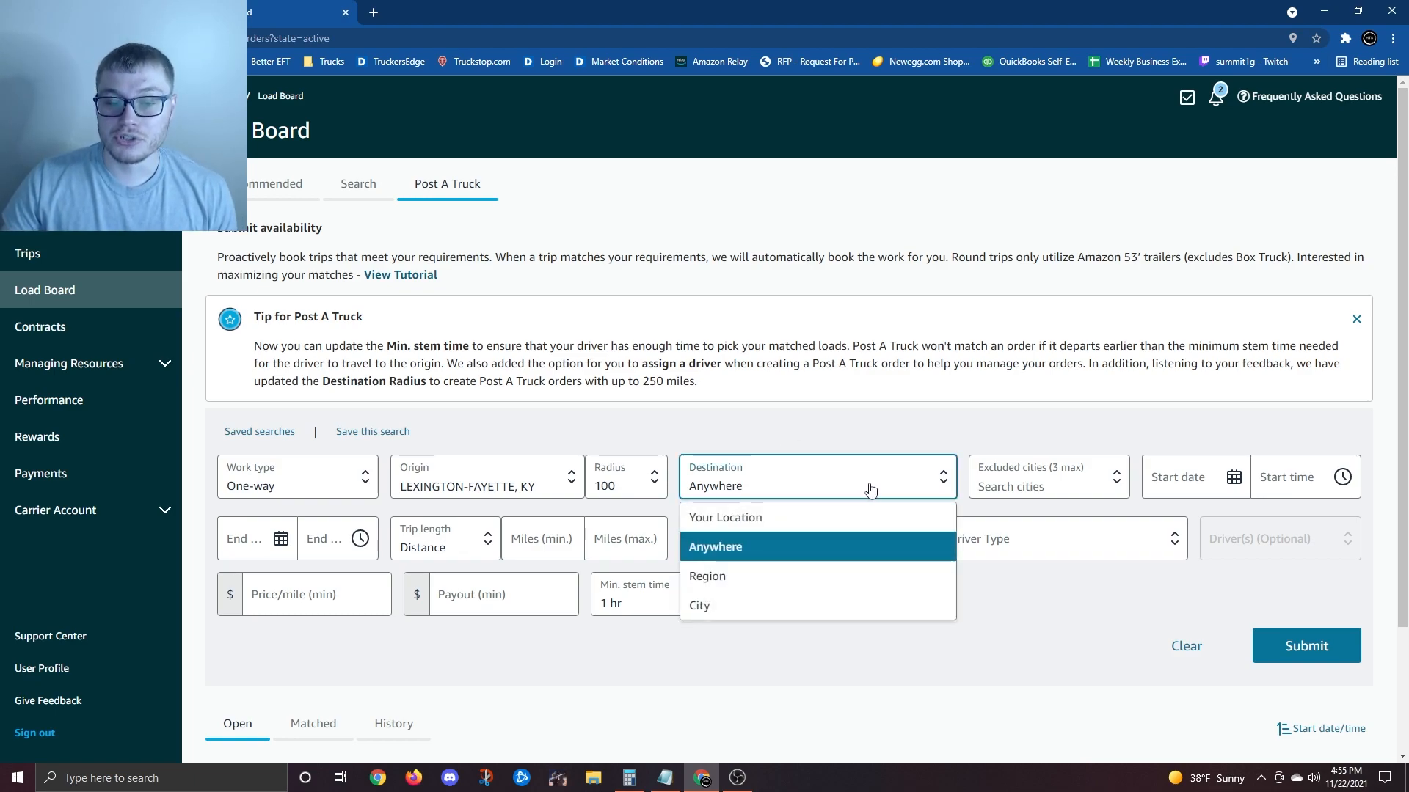
click(844, 483)
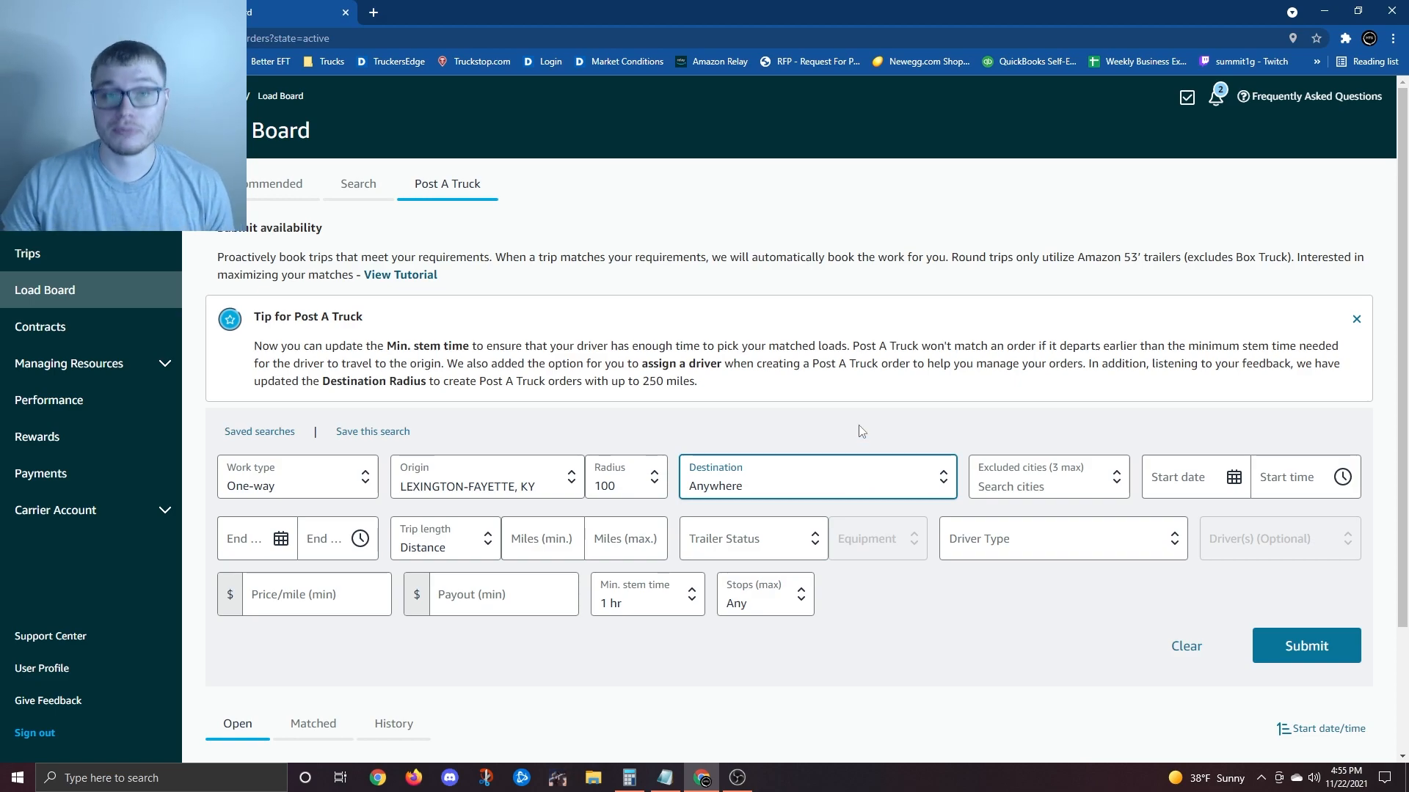
click(890, 484)
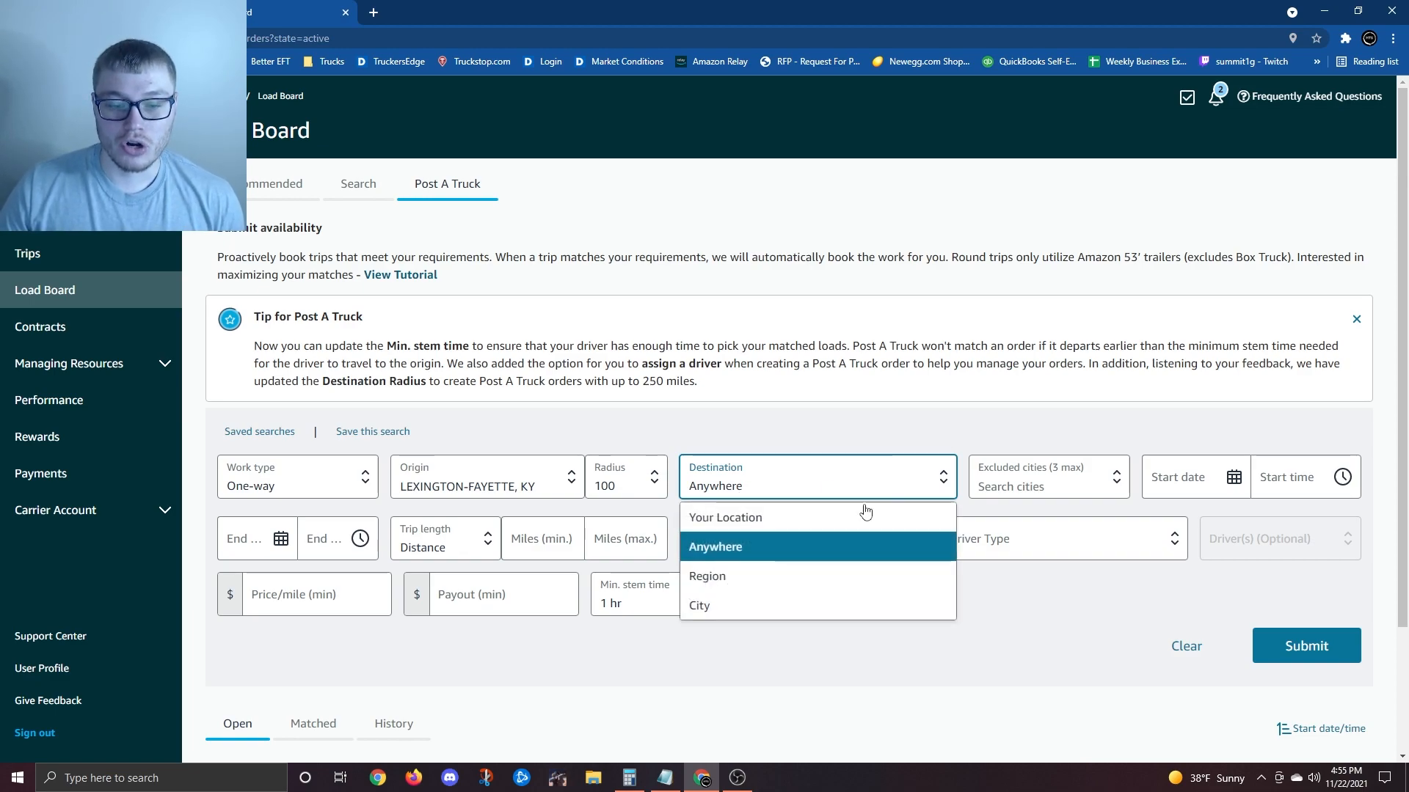
click(752, 611)
click(741, 485)
click(726, 576)
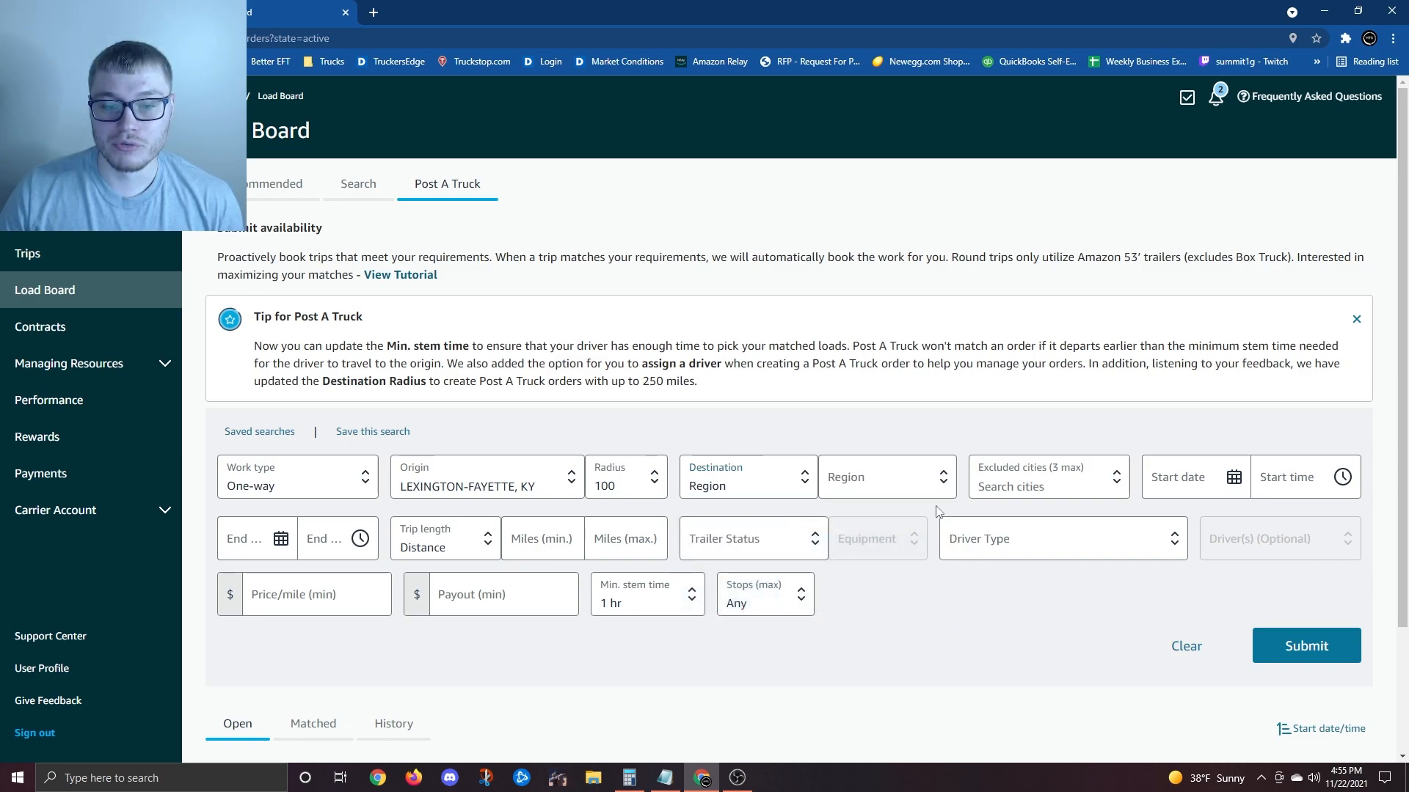
click(895, 479)
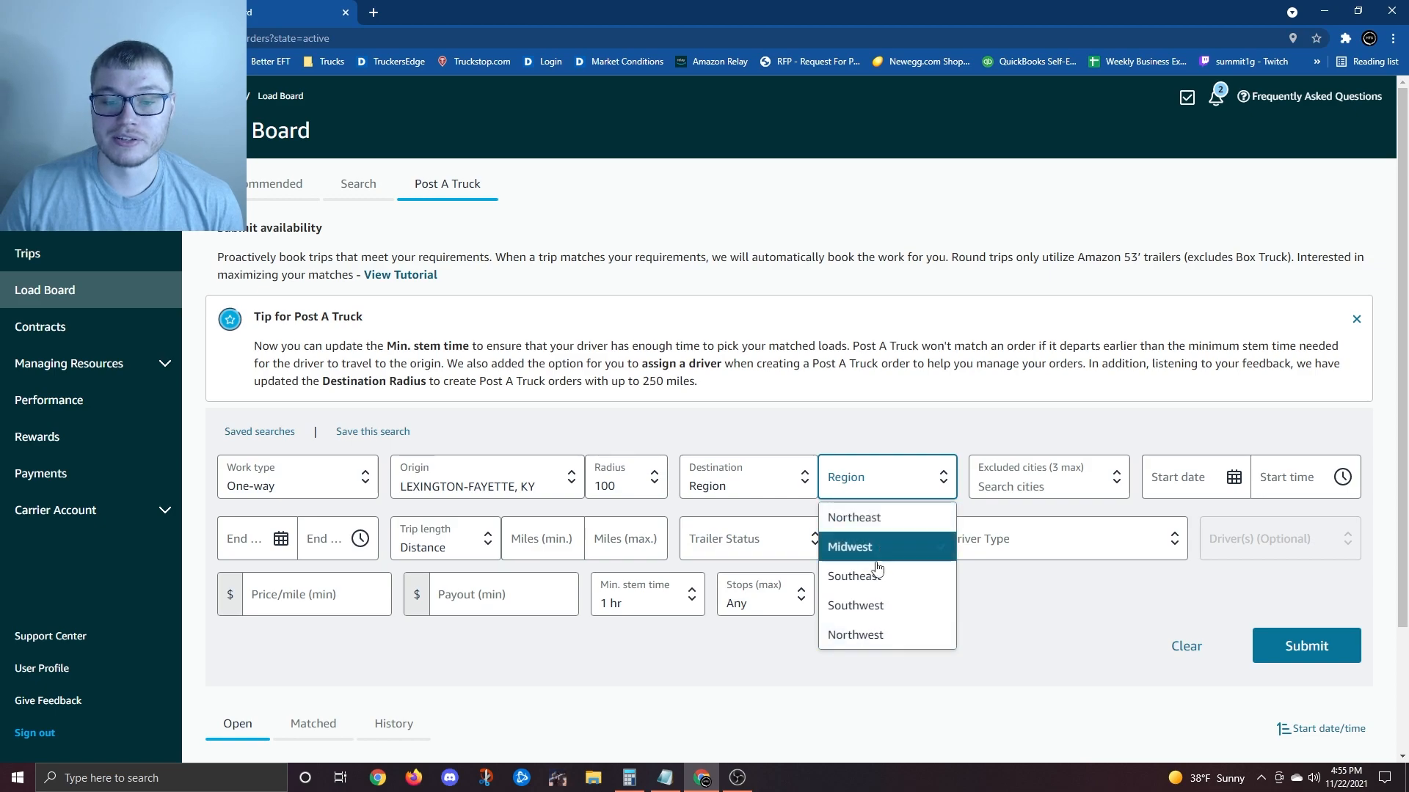
- Set the destination type to City and select BEREA, LONDON and CORBIN, KY as destination cities
click(741, 484)
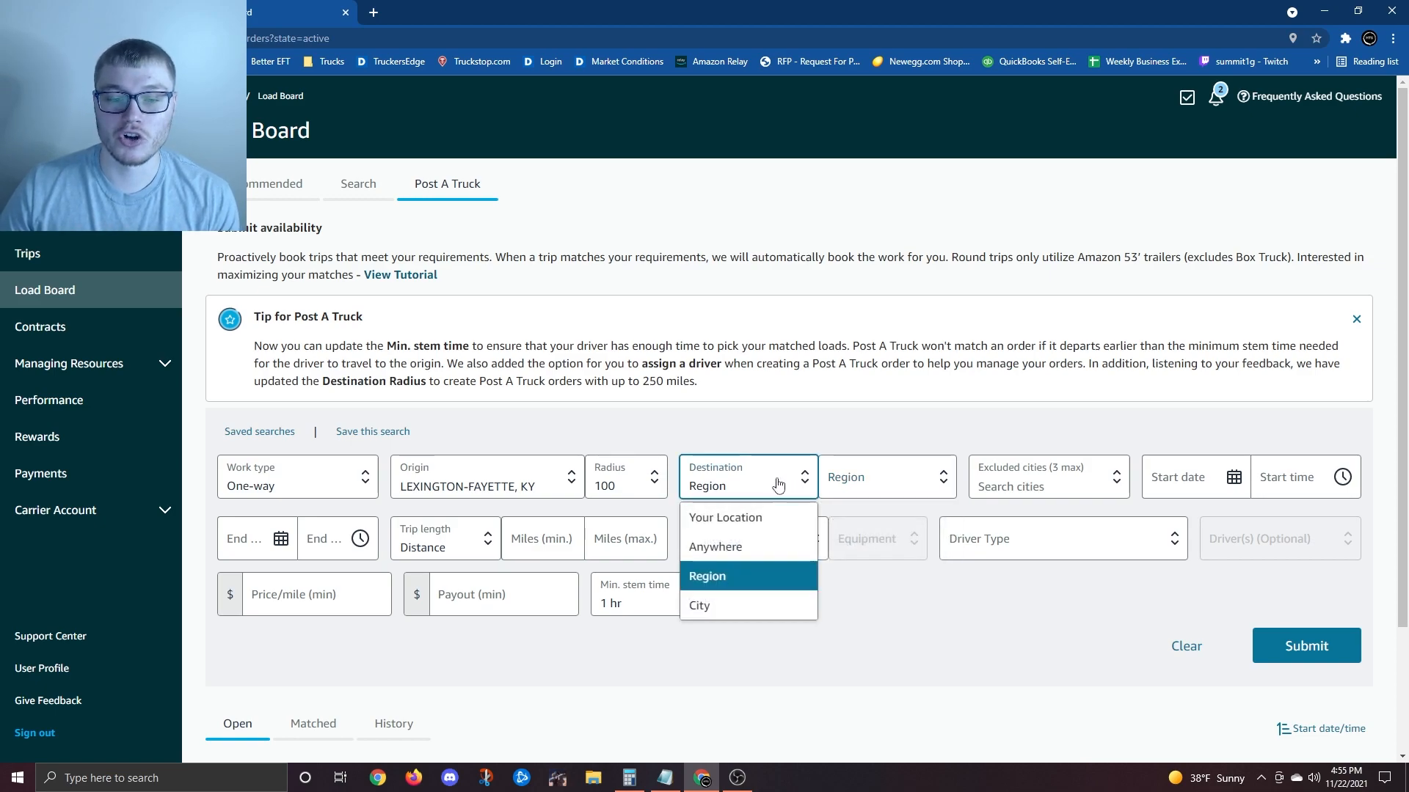
click(741, 608)
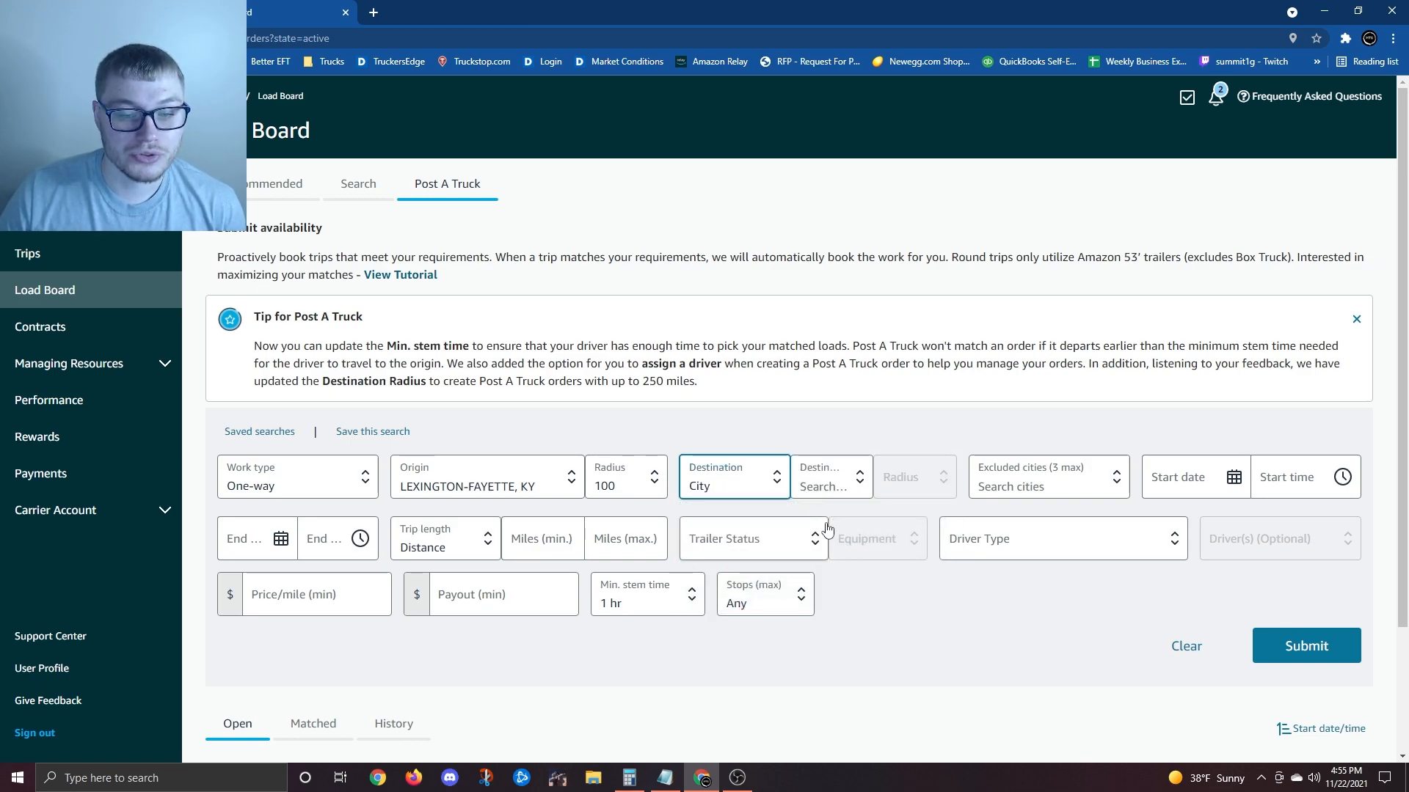
click(841, 483)
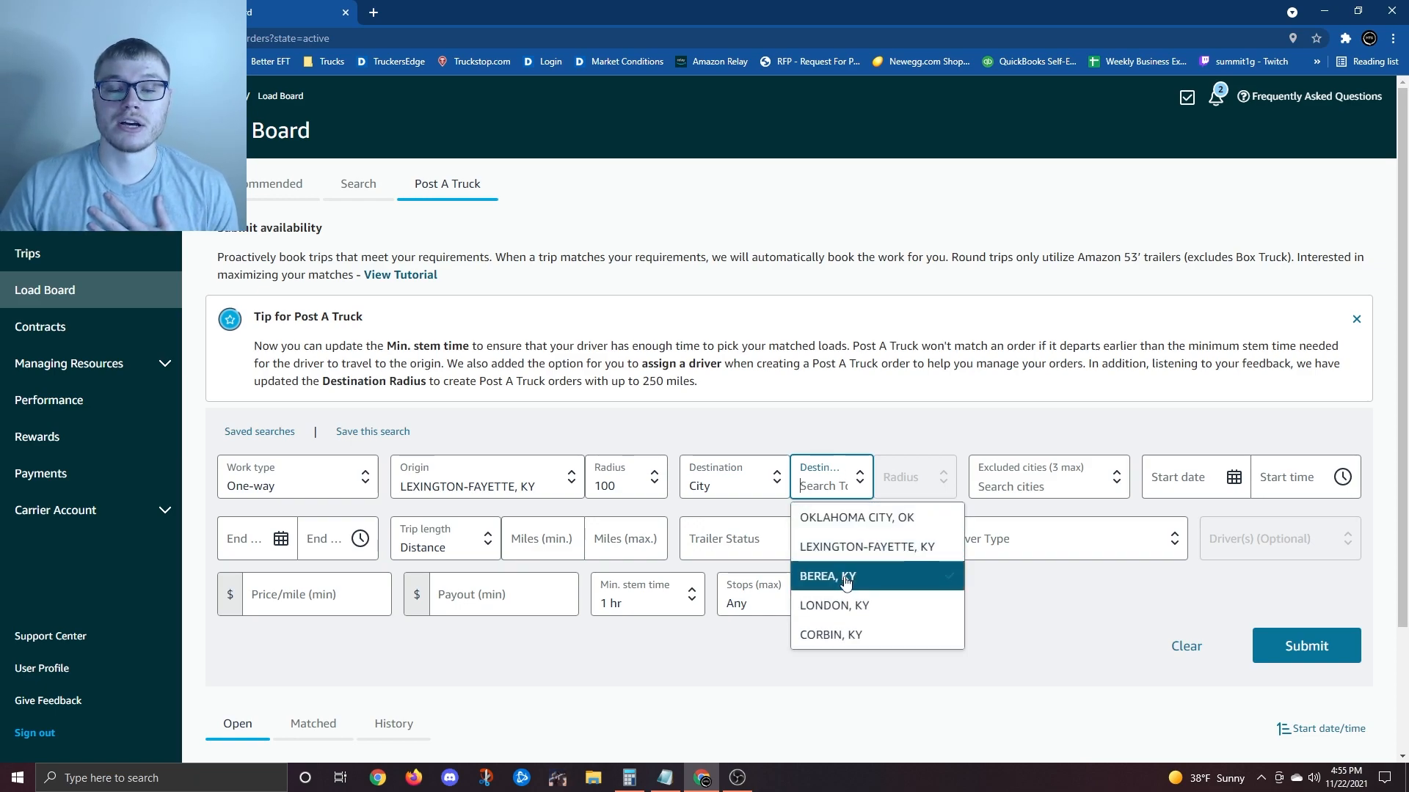
click(894, 578)
click(886, 606)
click(880, 636)
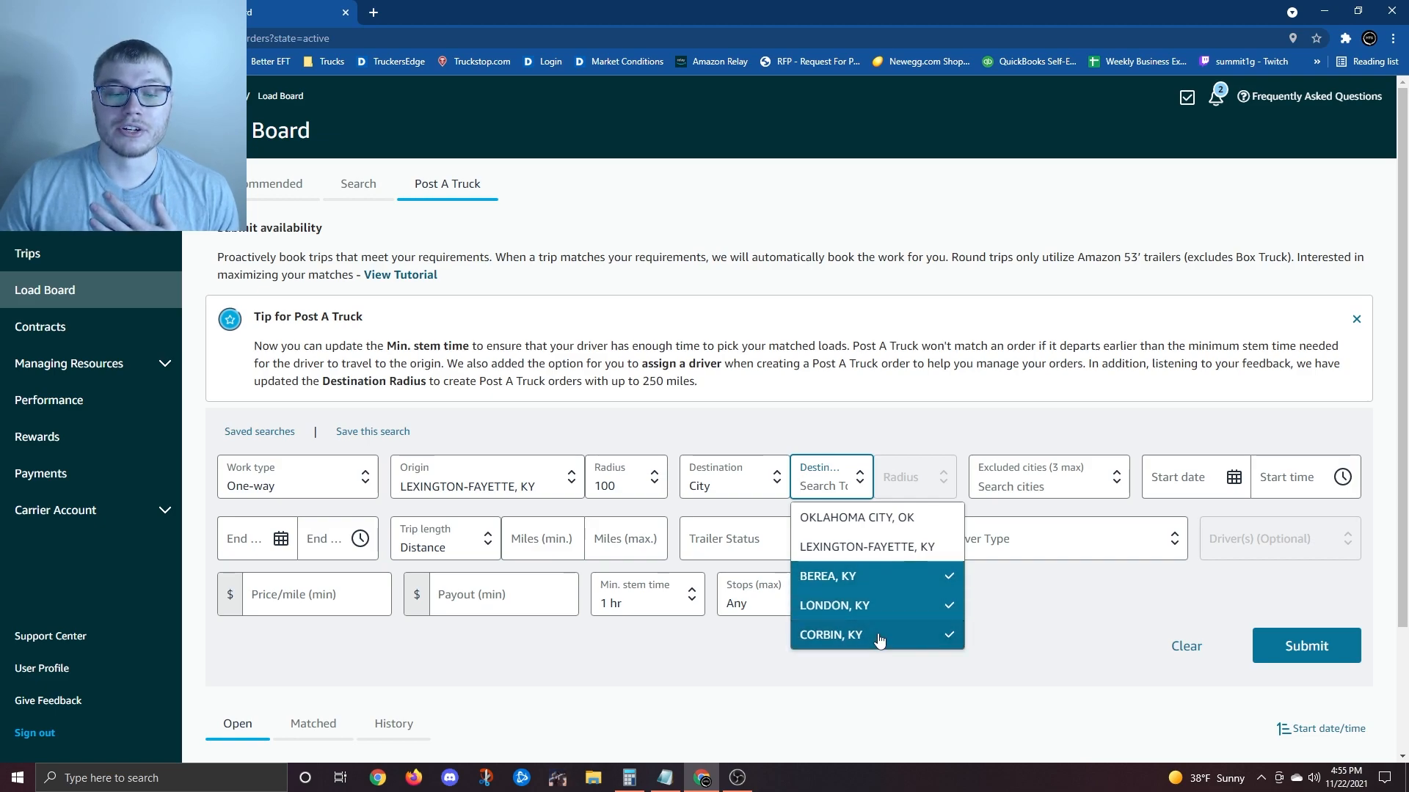
click(1026, 625)
- Try a destination radius of 25, and finally set it to 50
click(928, 480)
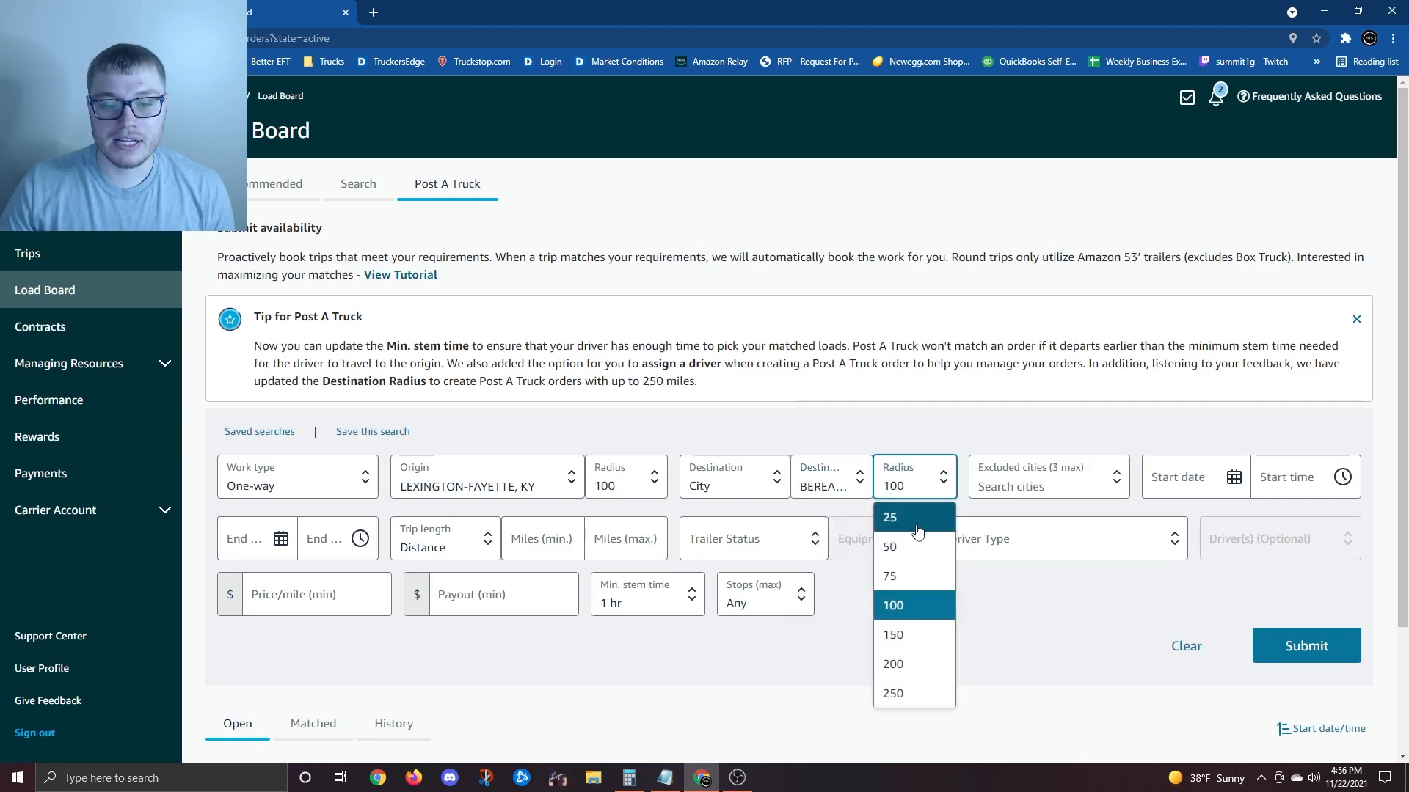
click(917, 522)
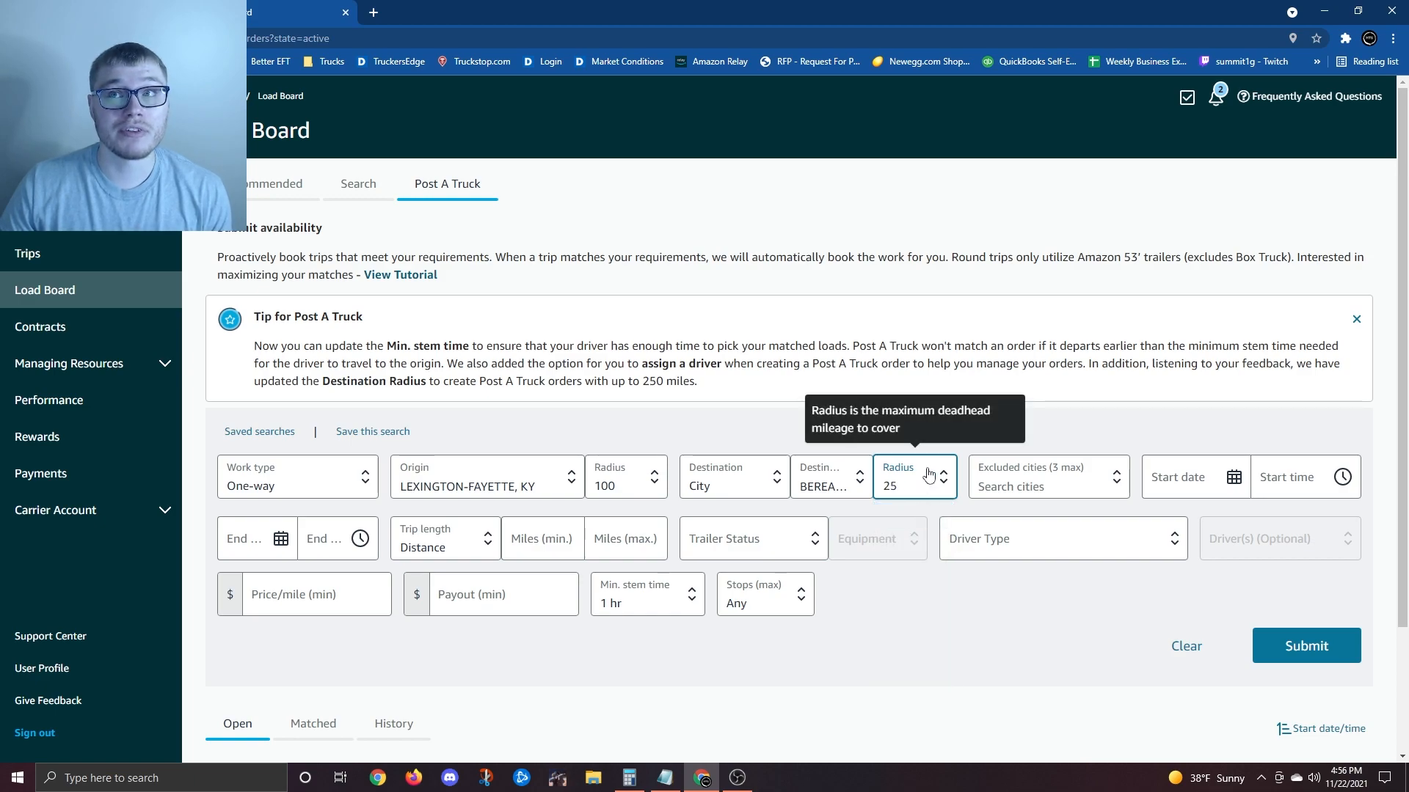
click(928, 477)
click(925, 544)
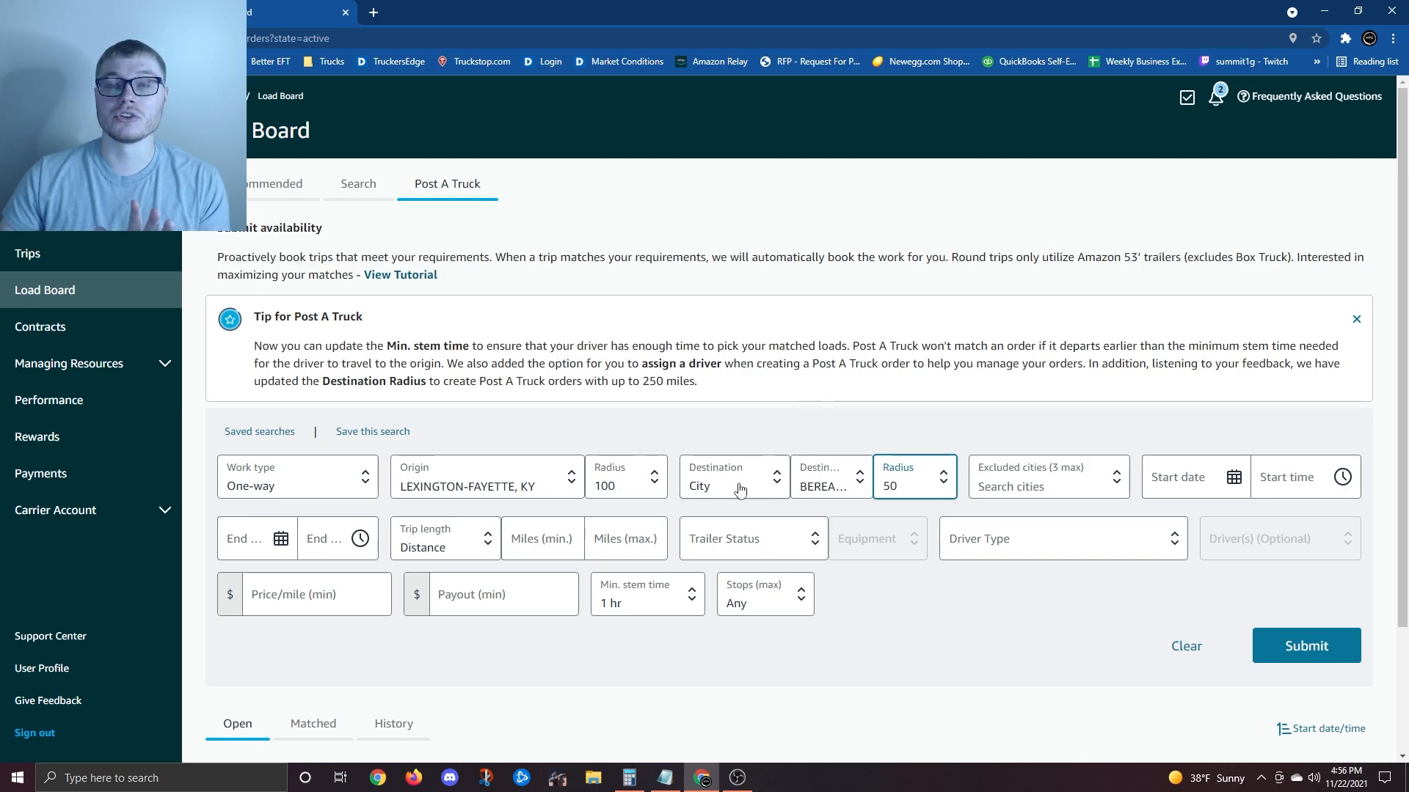
- Change the destination city to LEXINGTON-FAYETTE, KY and review the destination radius options
click(941, 487)
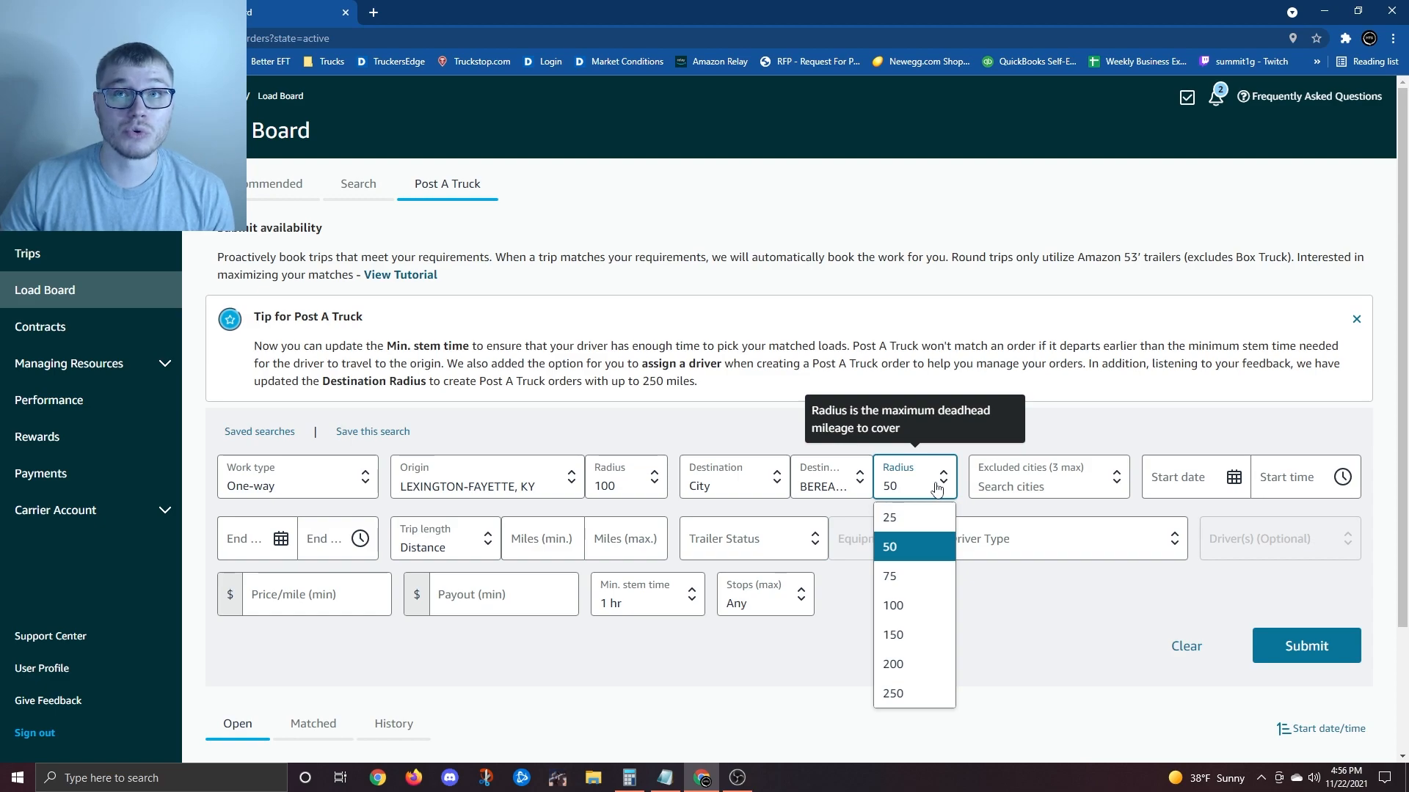
click(859, 477)
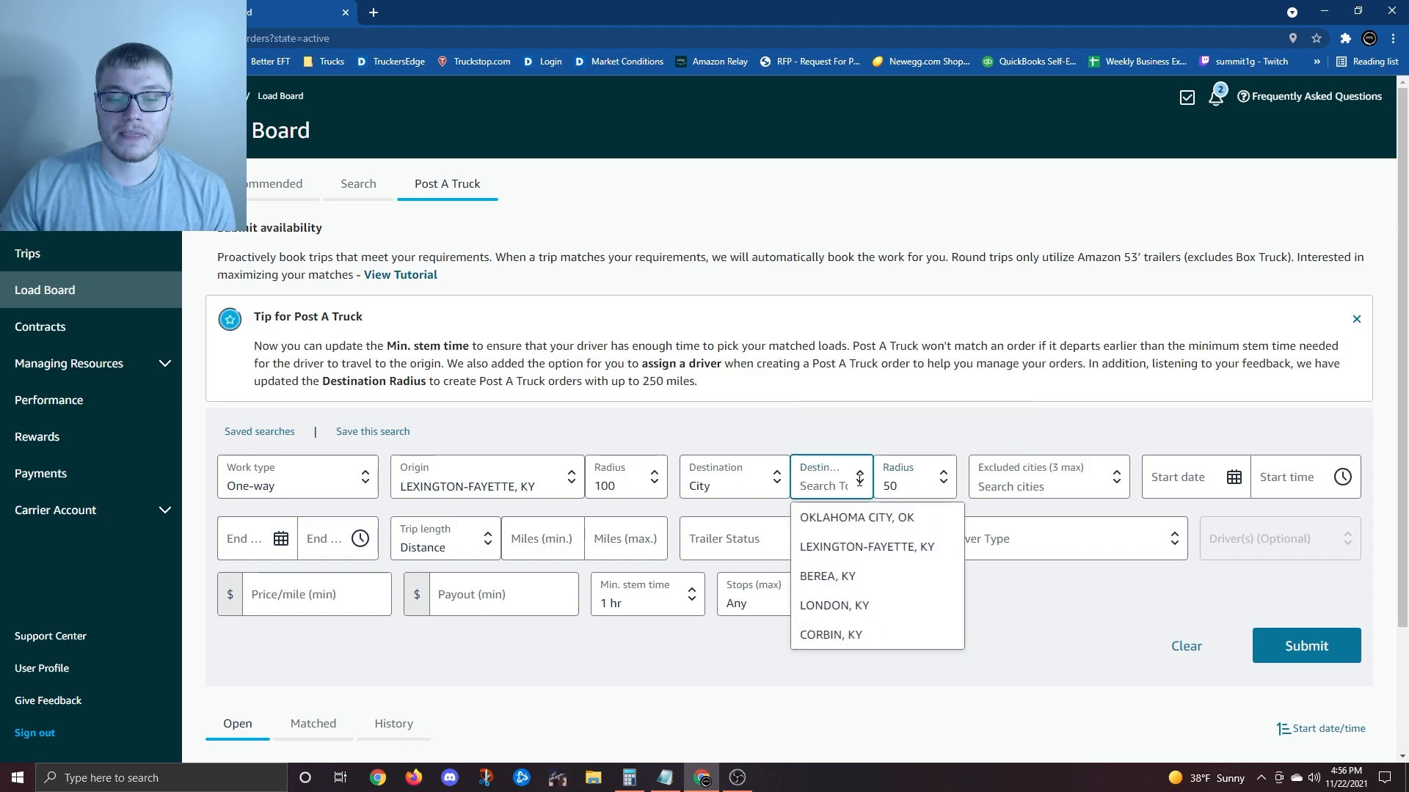
click(861, 552)
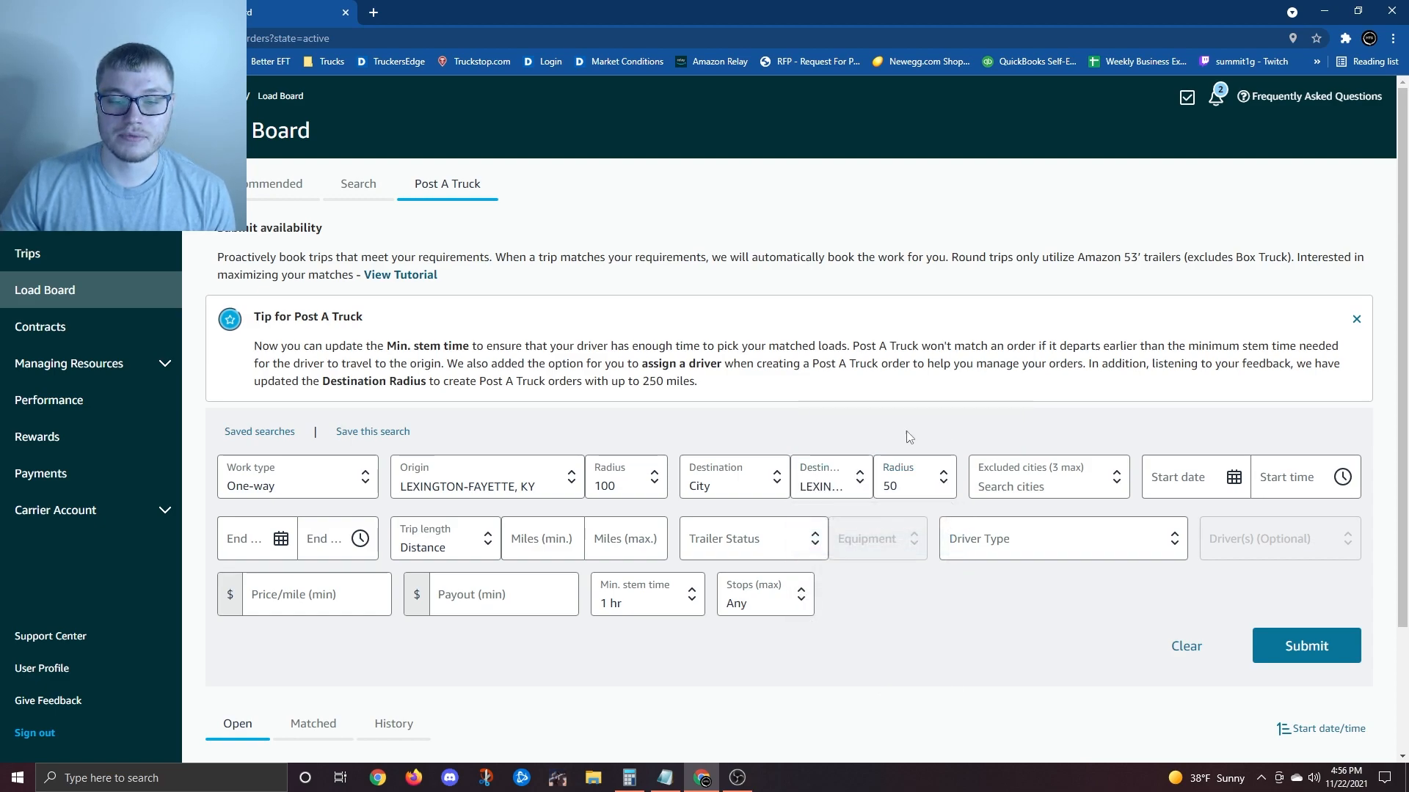
click(913, 485)
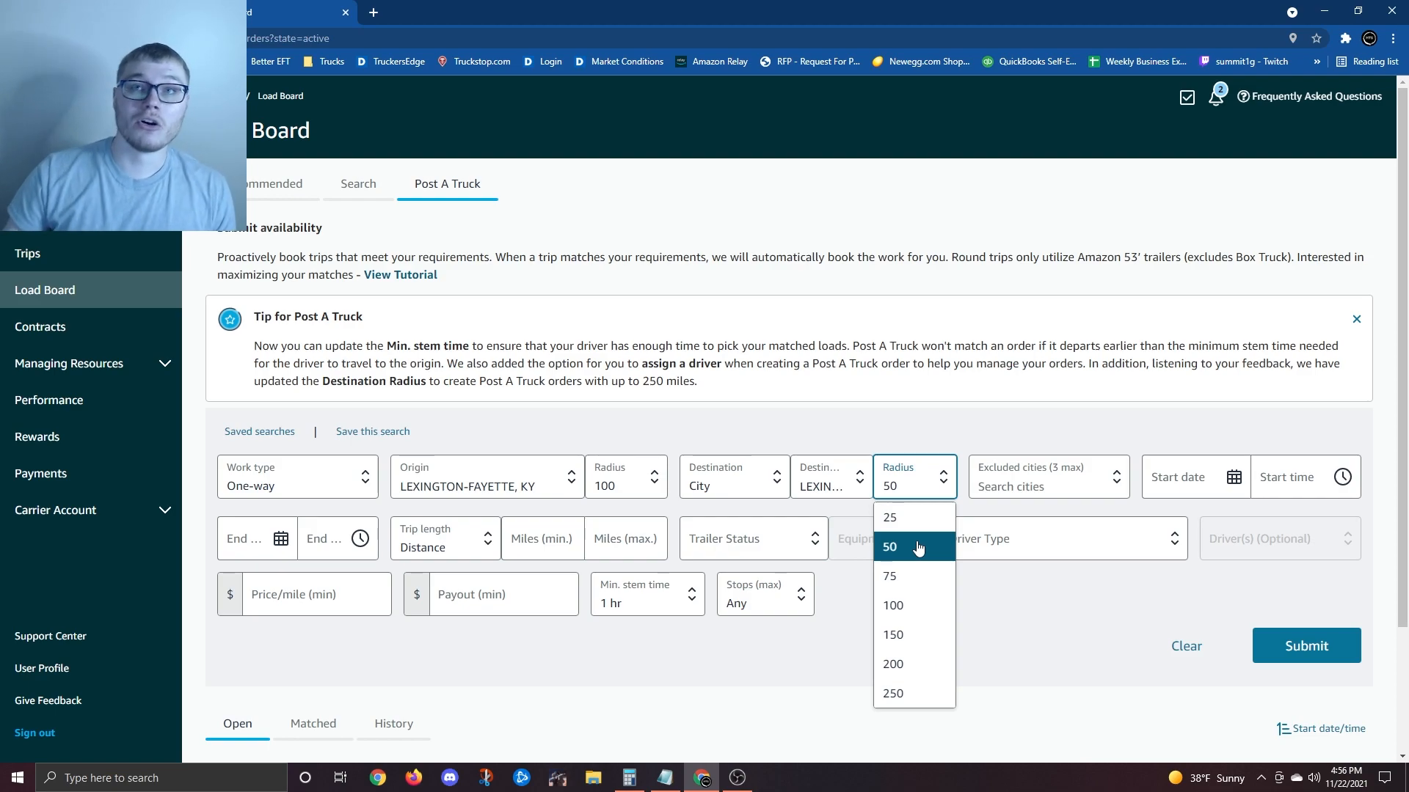
- Replace the destination city with BEREA, KY and CORBIN, KY, keeping the destination radius at 50
click(825, 481)
click(846, 581)
click(853, 633)
click(939, 481)
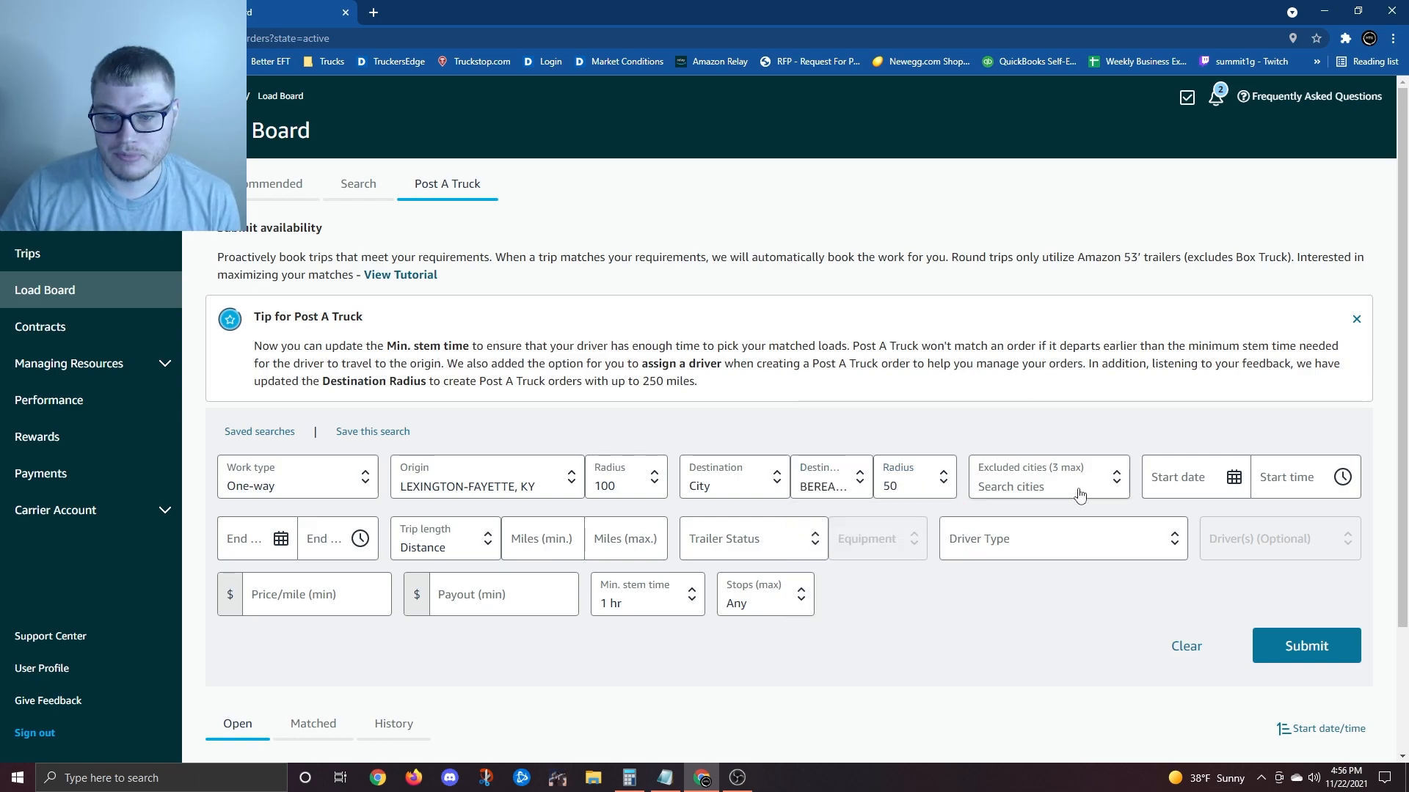
- Set the start date to November 22, 2021 and the start time to 21:00
click(1221, 477)
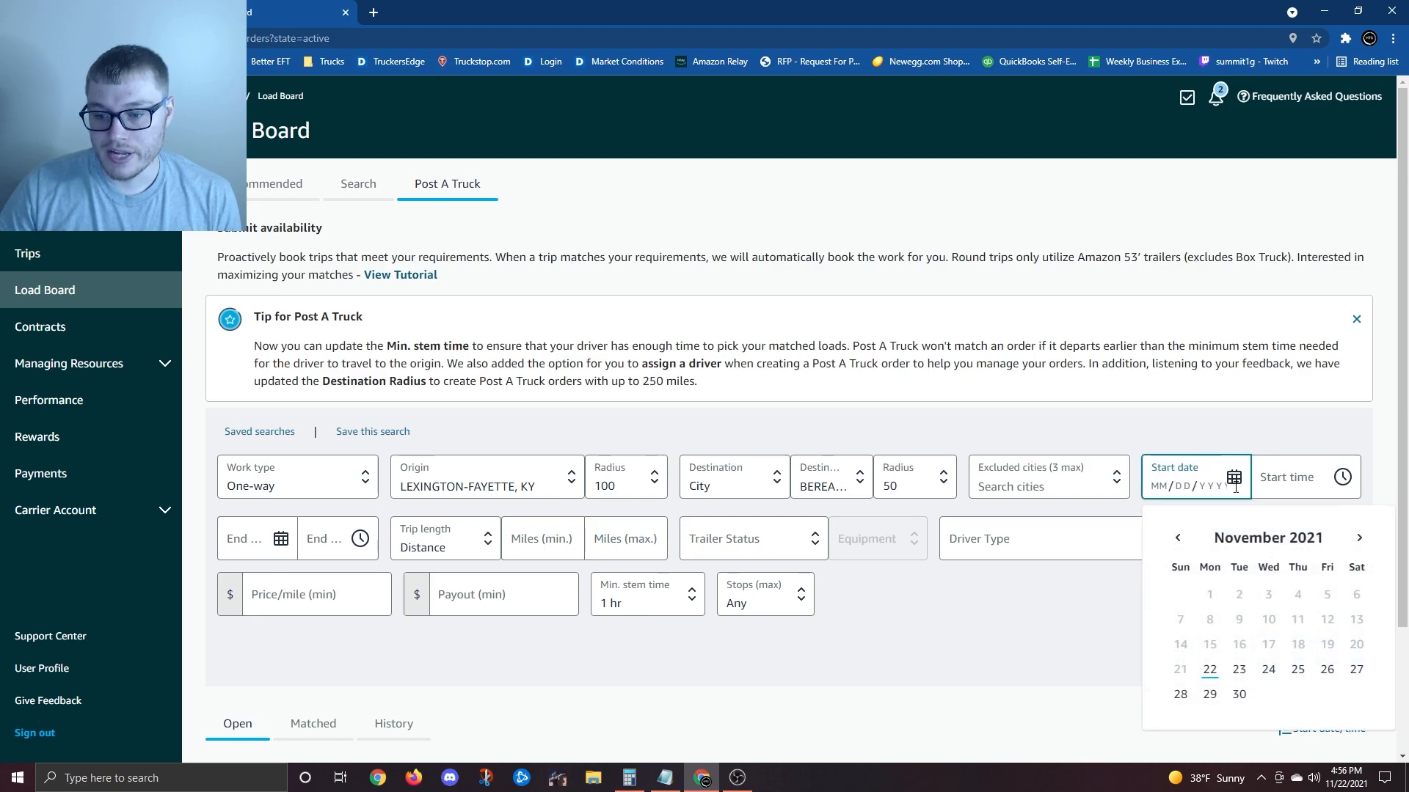
click(1210, 670)
click(1342, 478)
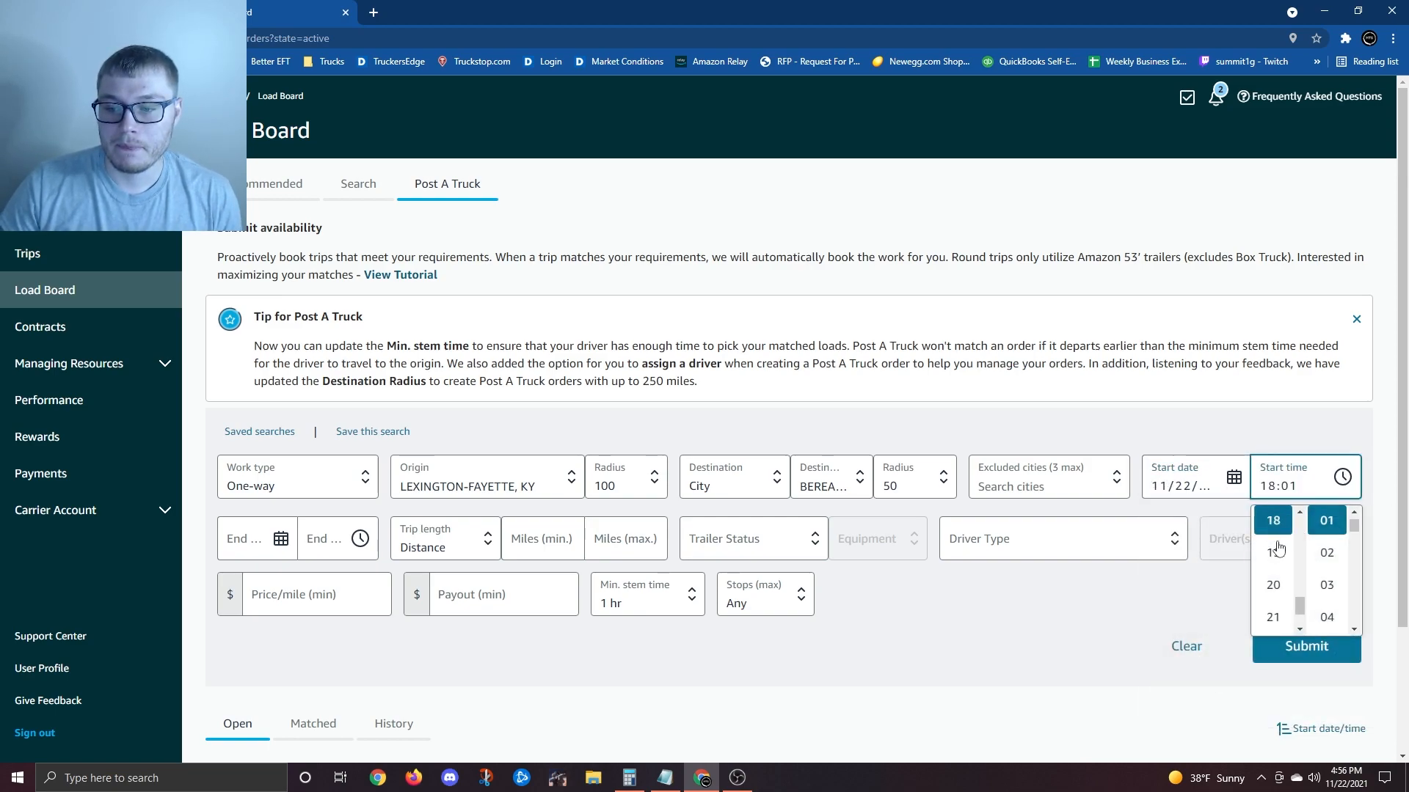
scroll(1274, 561, down, 1)
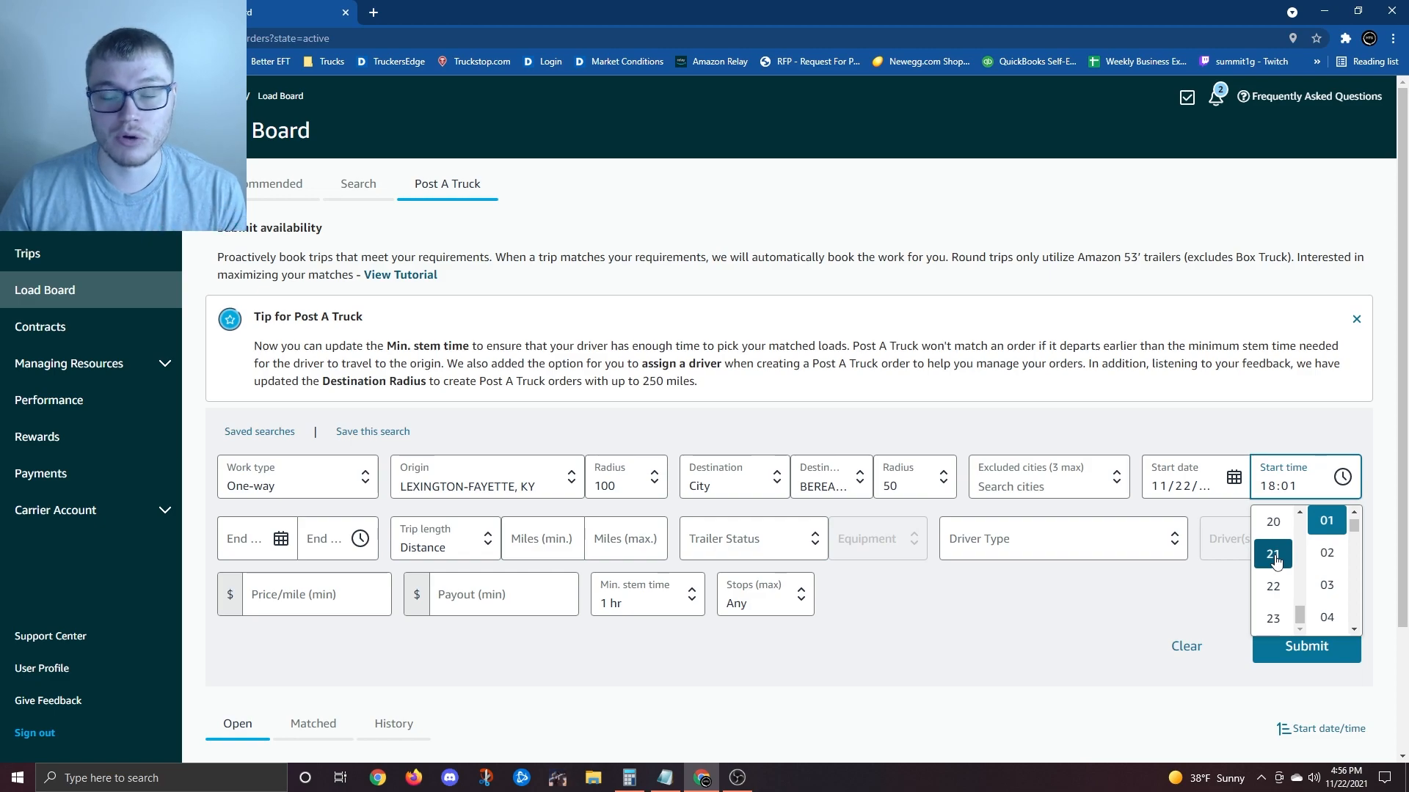
click(1277, 561)
scroll(1328, 550, up, 1)
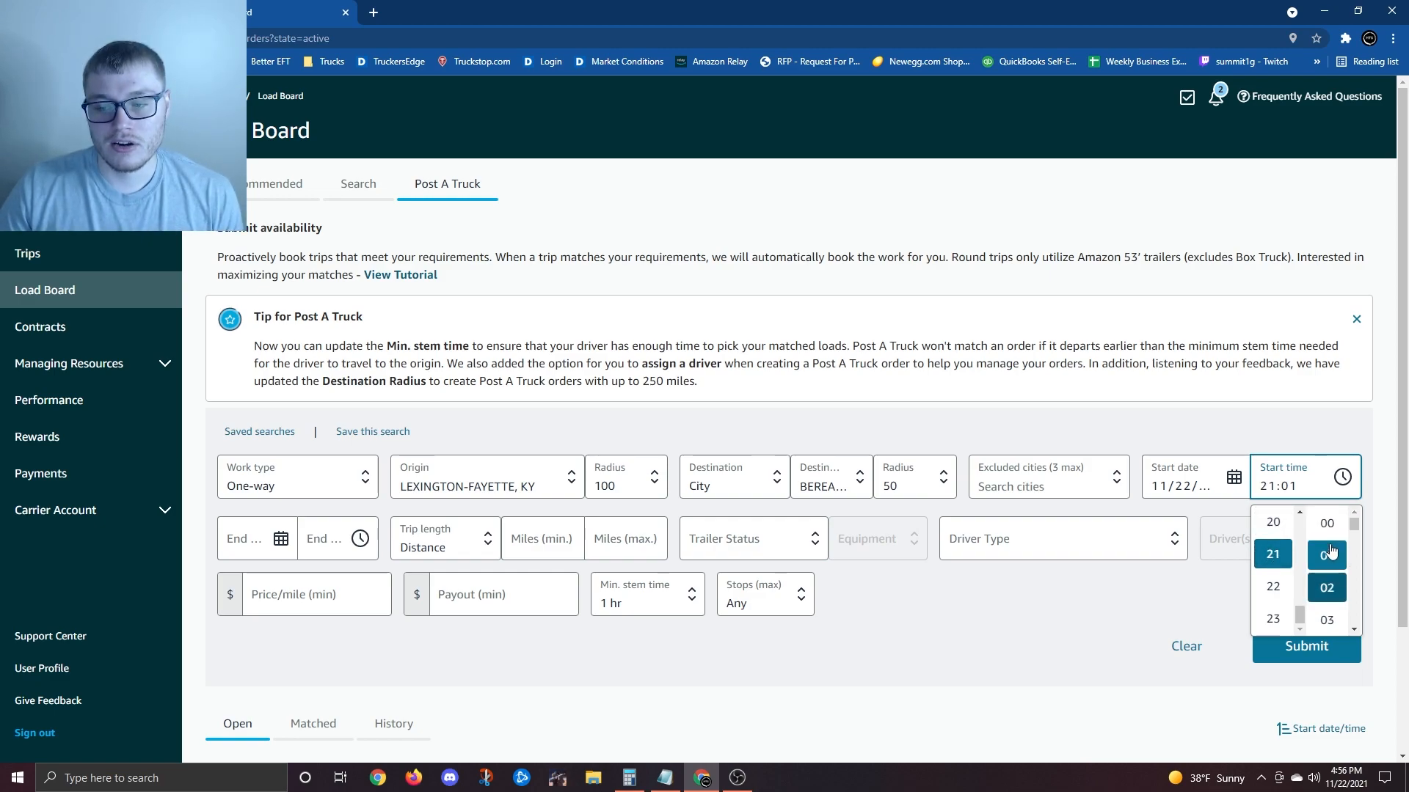
click(1333, 527)
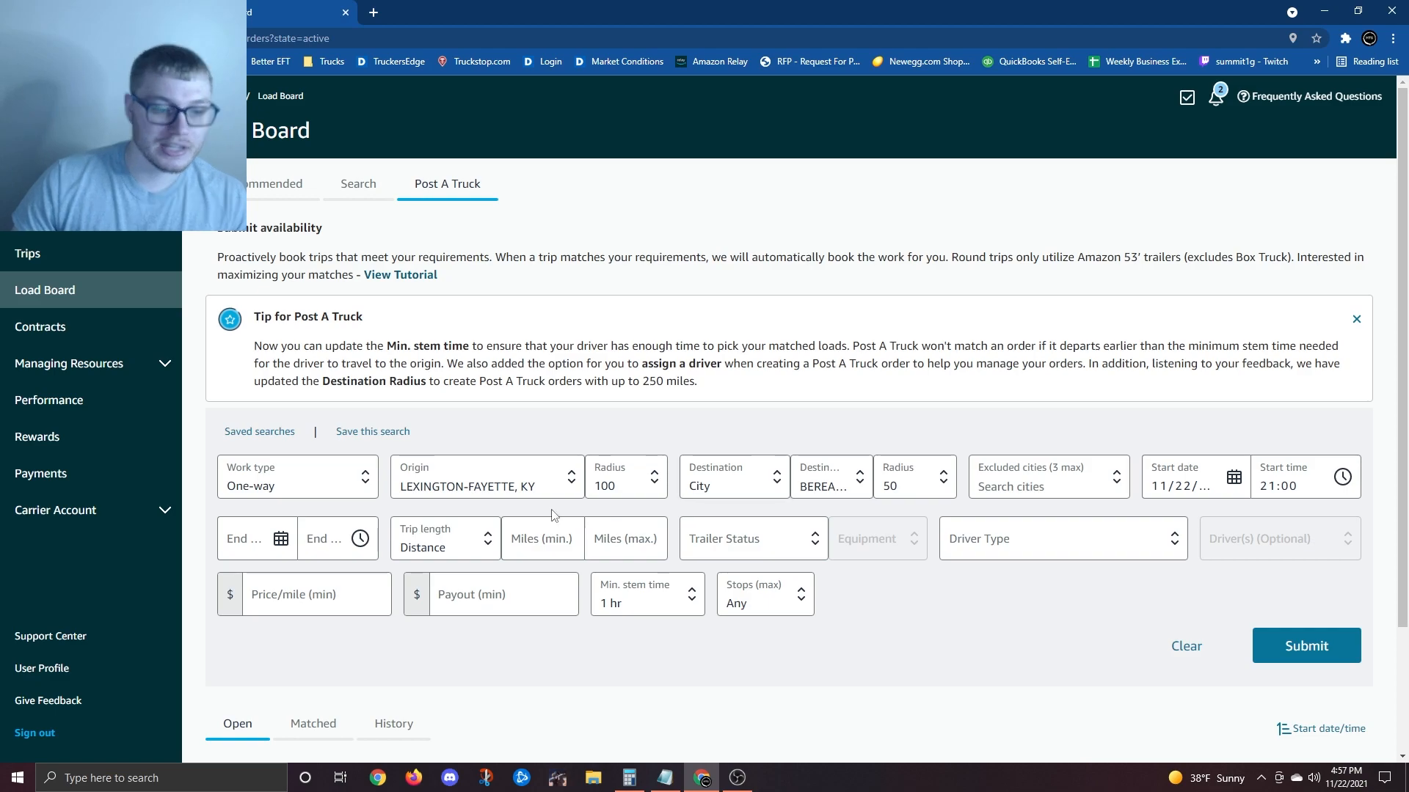
- Set the order's end date to November 23, 2021 and the end time to 12:30
click(292, 530)
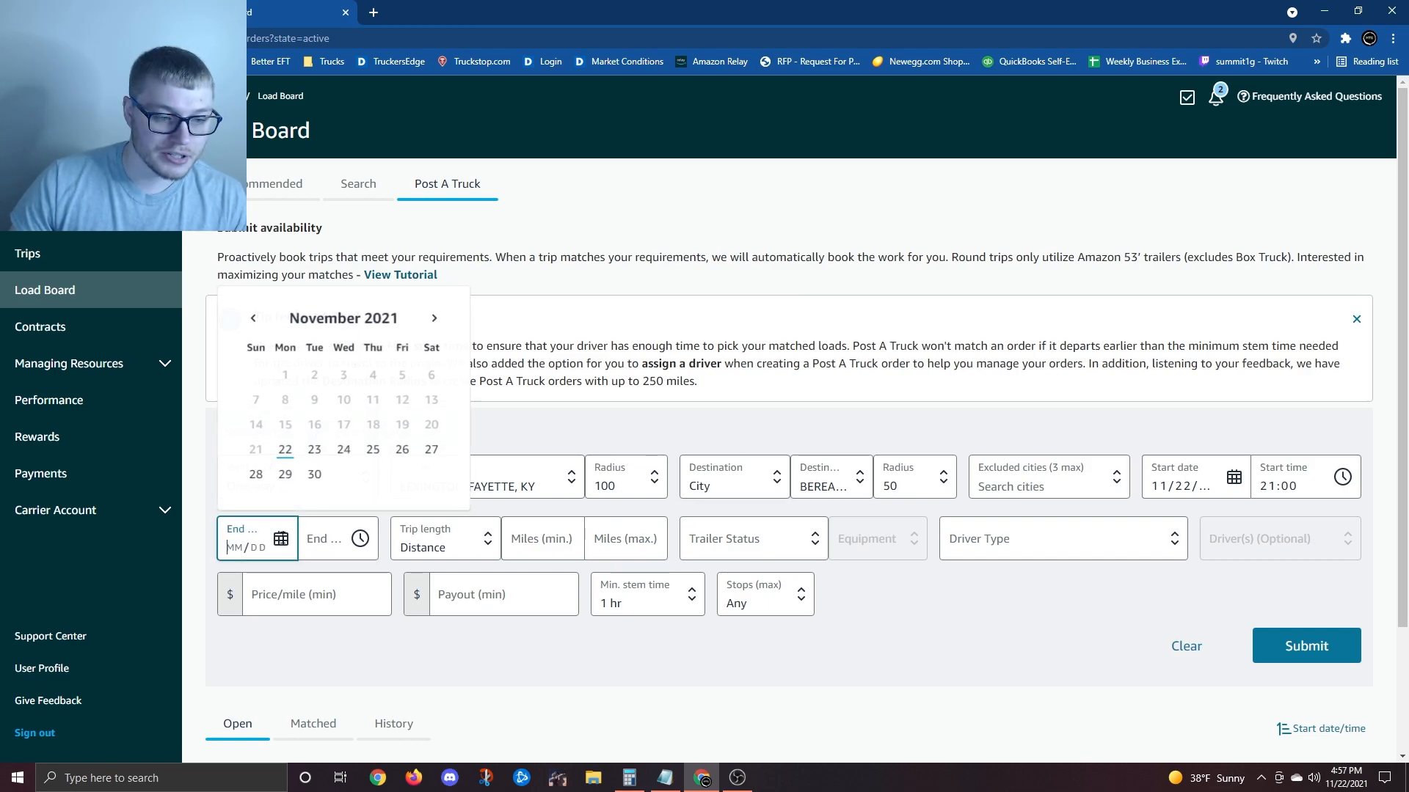
click(327, 450)
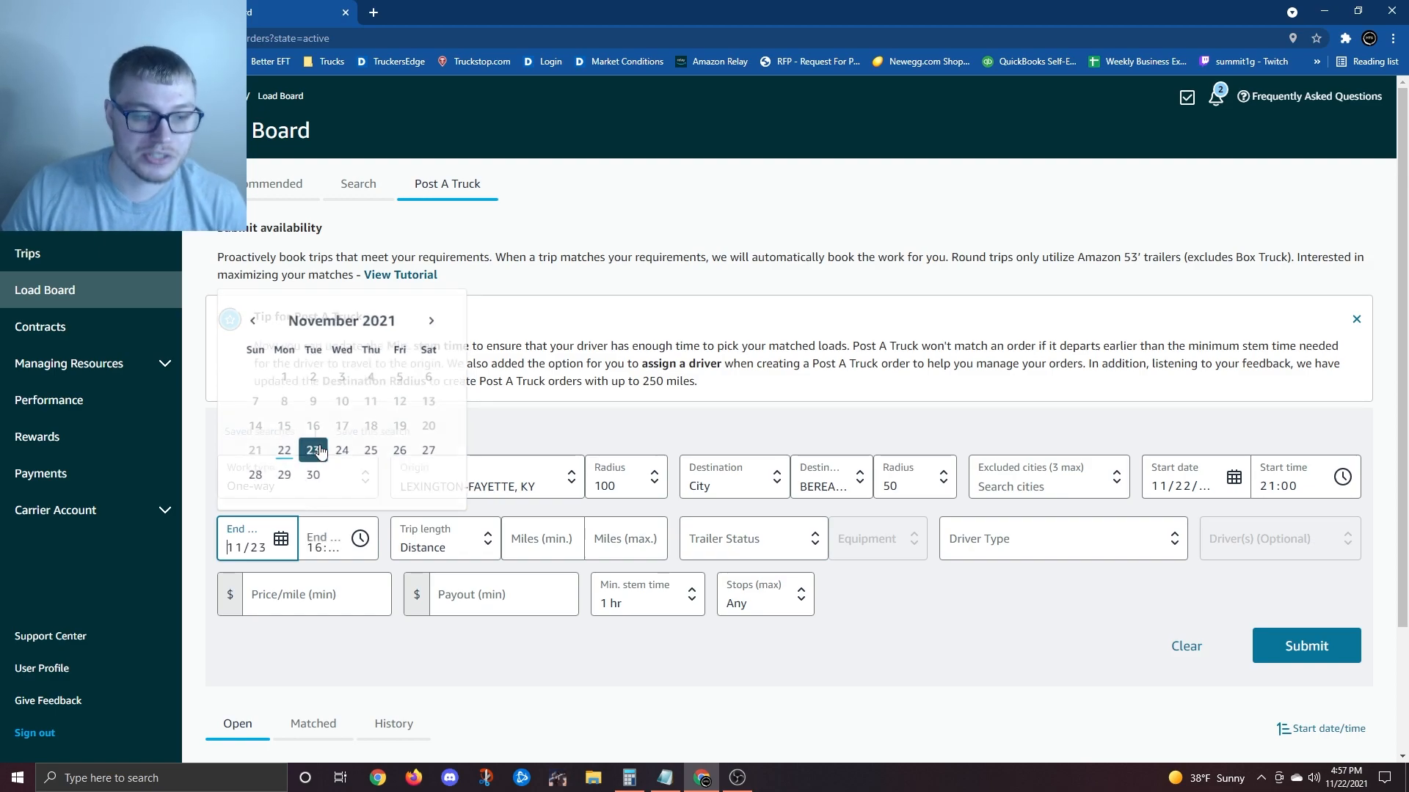
click(357, 548)
scroll(317, 624, up, 3)
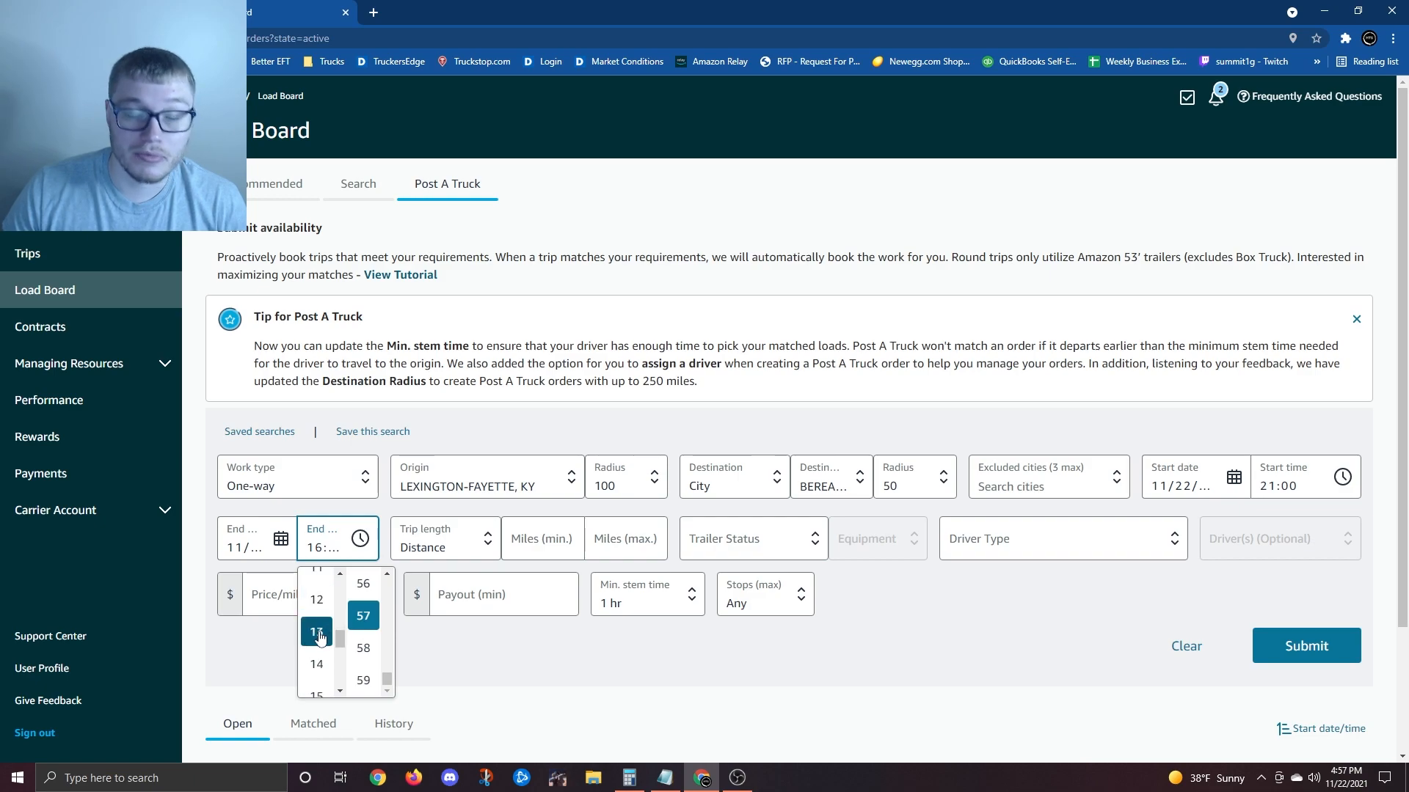
click(316, 600)
scroll(363, 620, up, 4)
scroll(367, 628, up, 12)
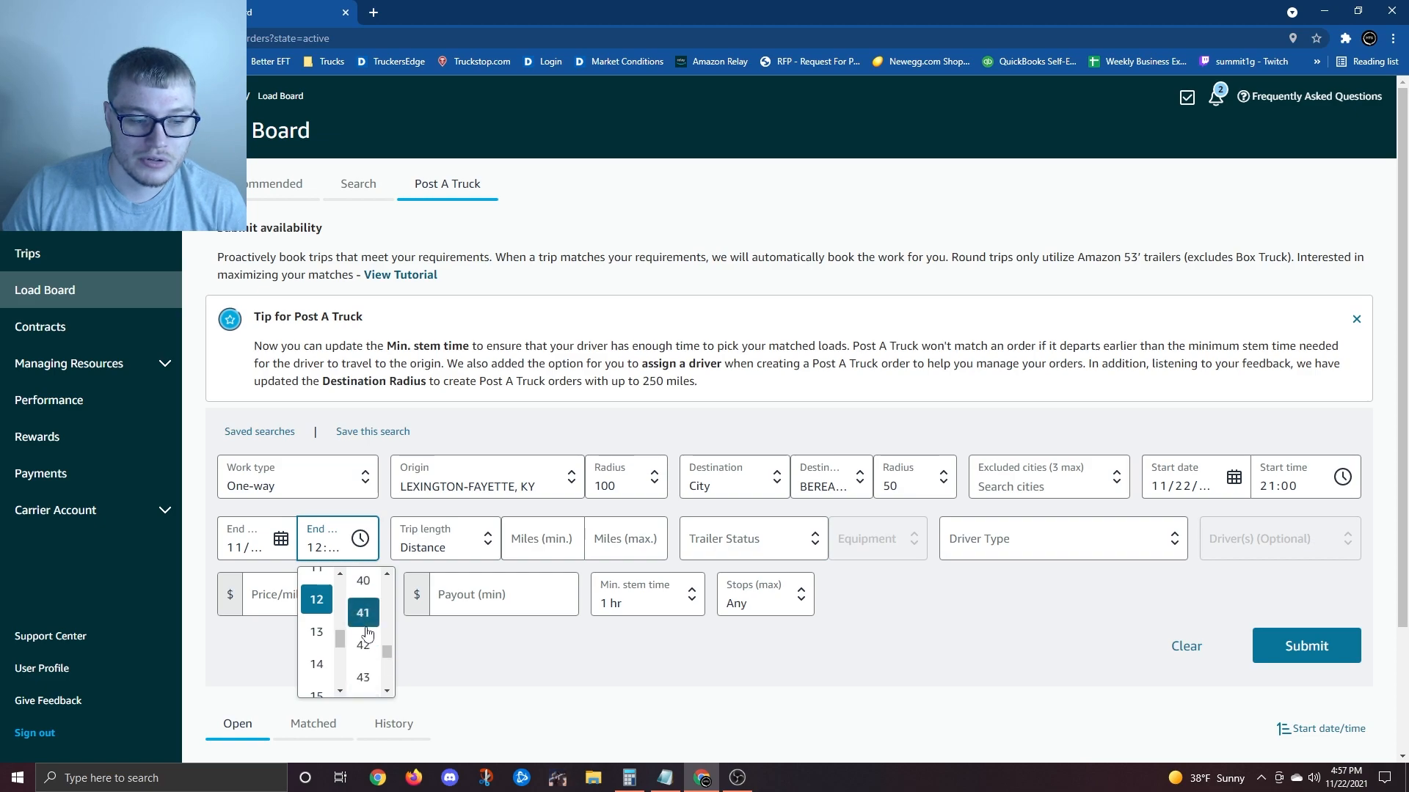
scroll(364, 634, up, 2)
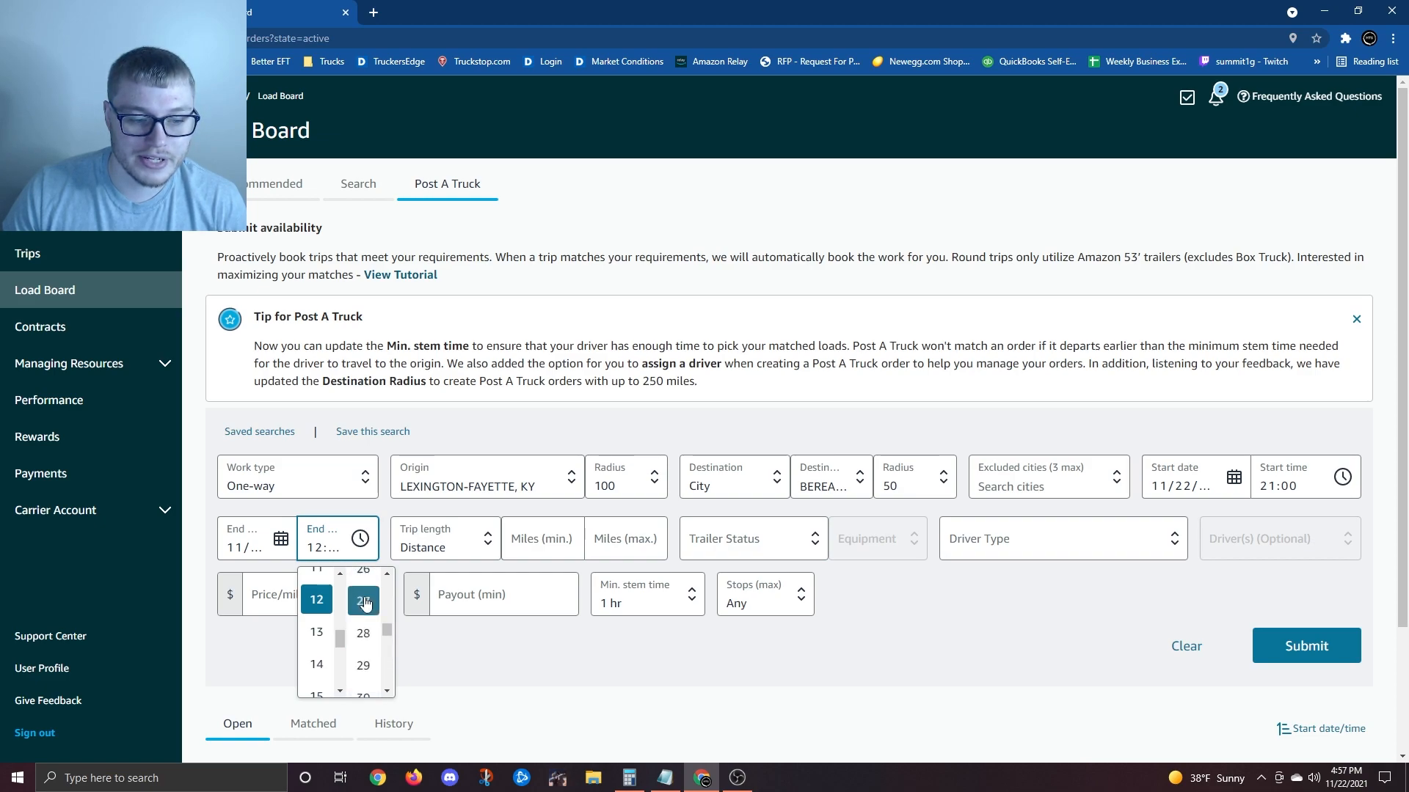
scroll(369, 649, down, 2)
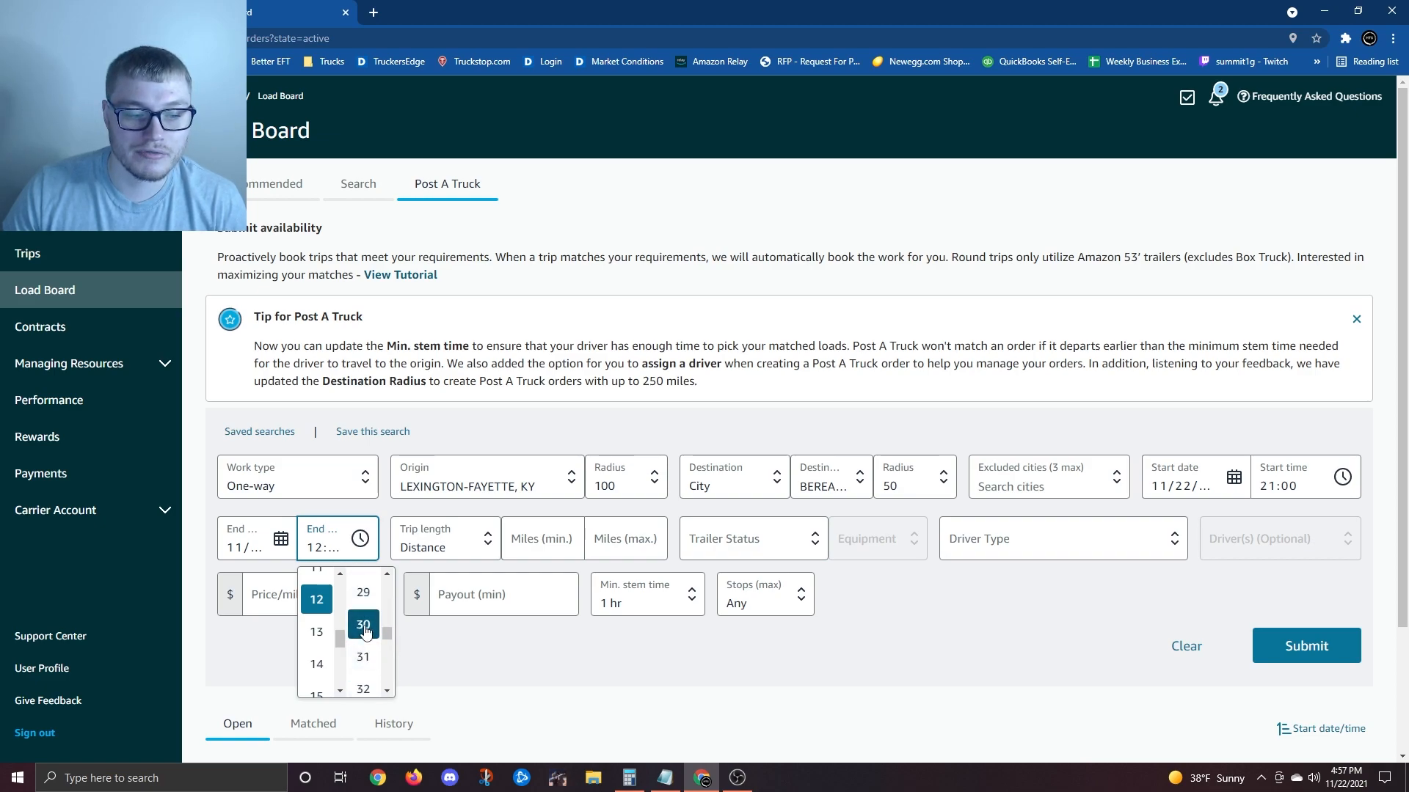
click(363, 630)
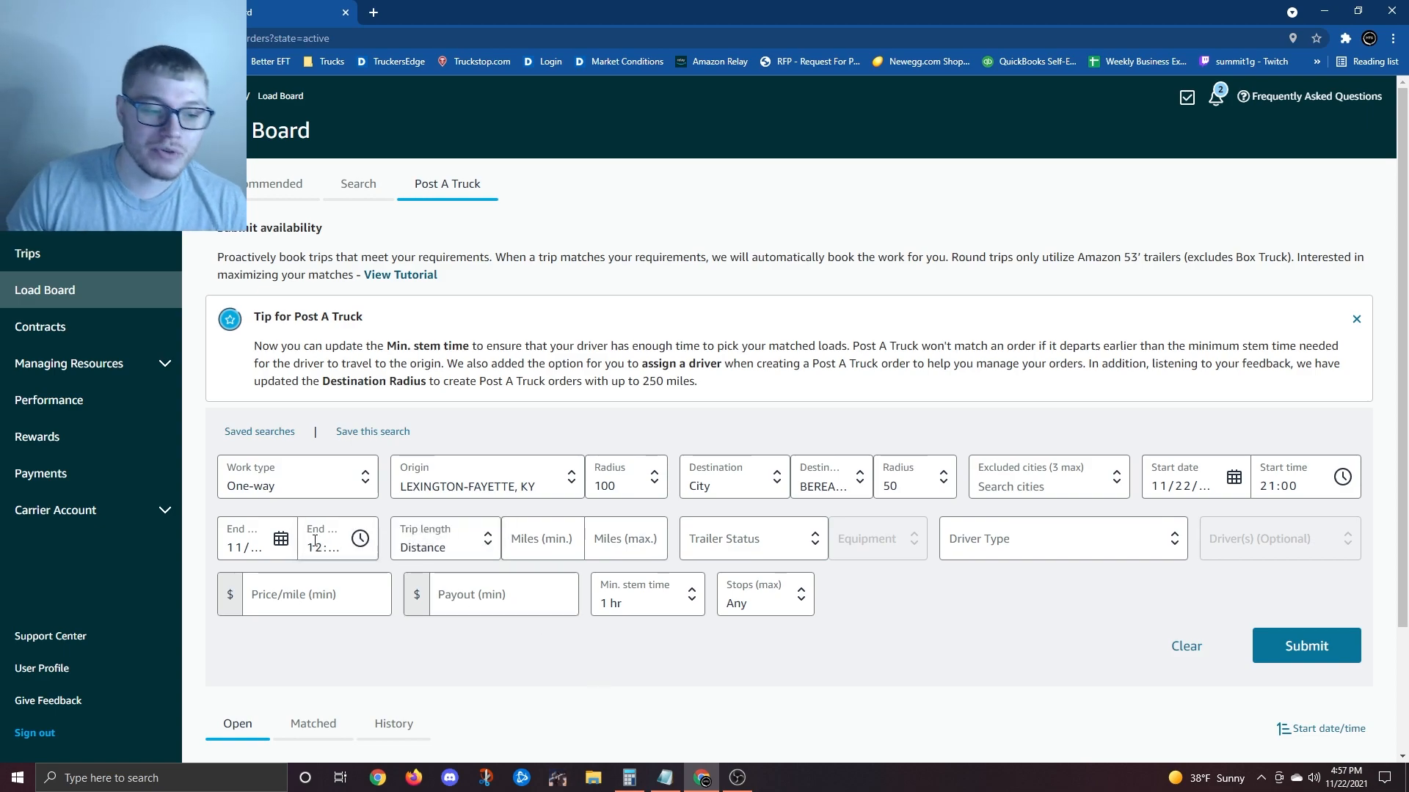
click(314, 544)
click(591, 674)
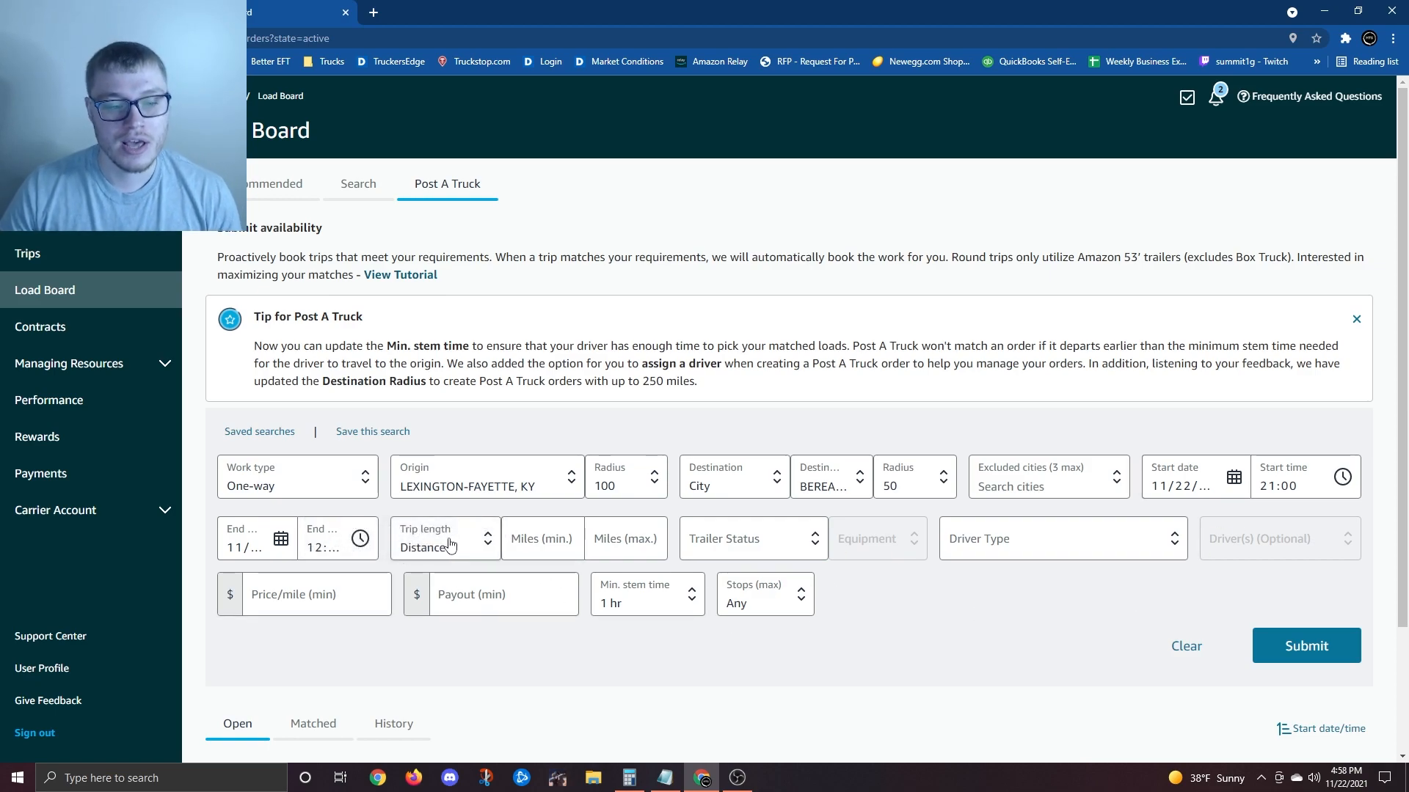
- Examine the trip length options and the minimum miles field without entering a distance limit
click(473, 546)
click(484, 542)
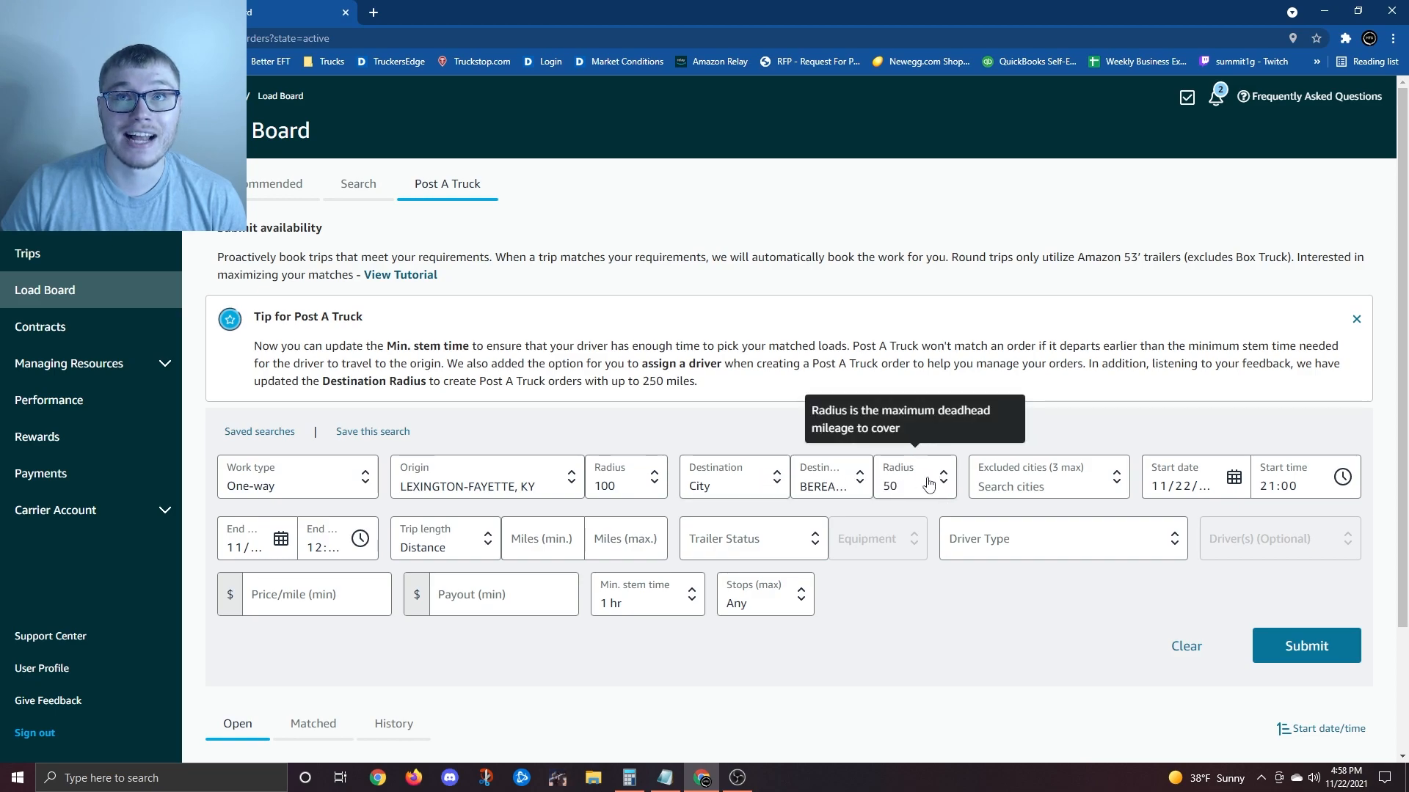
click(536, 541)
click(475, 547)
click(571, 542)
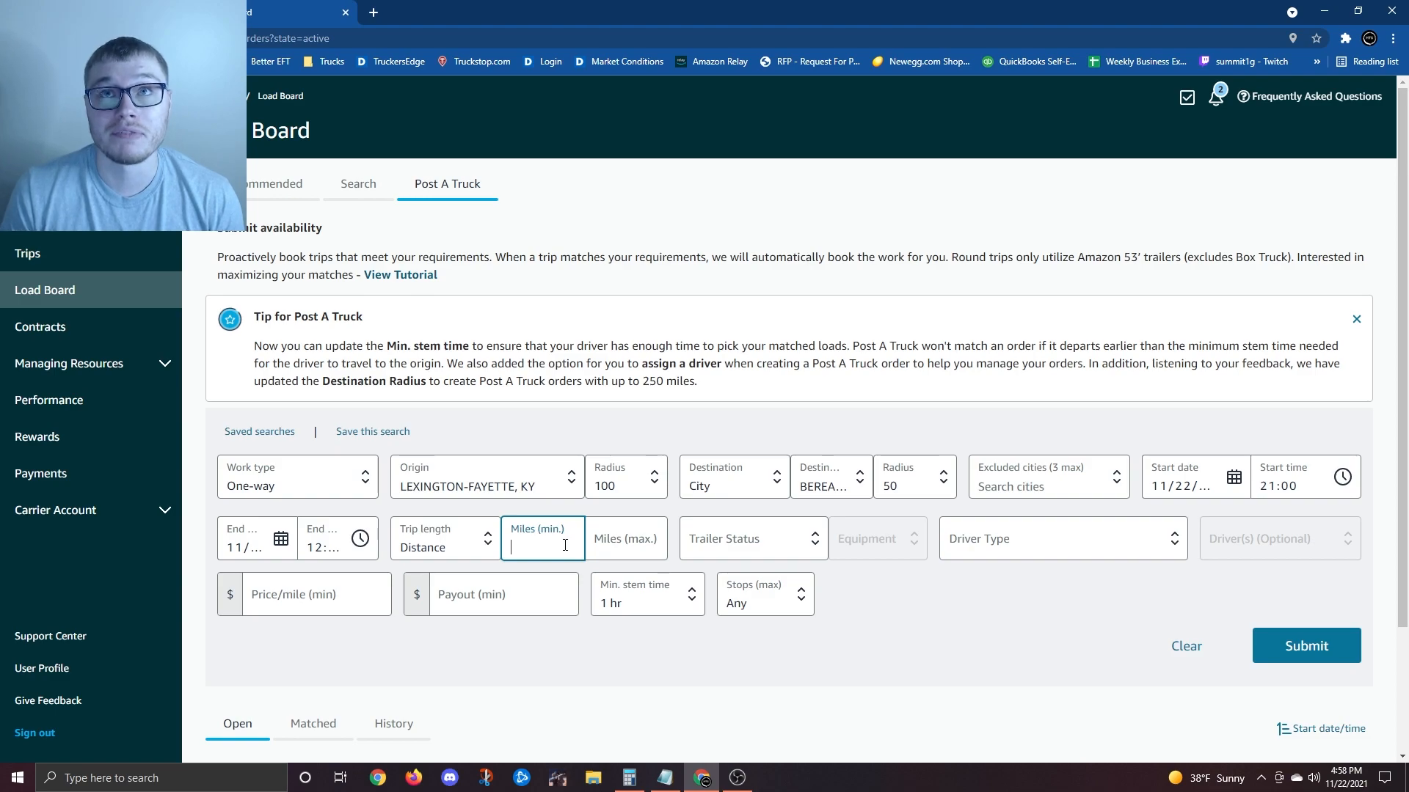
click(847, 591)
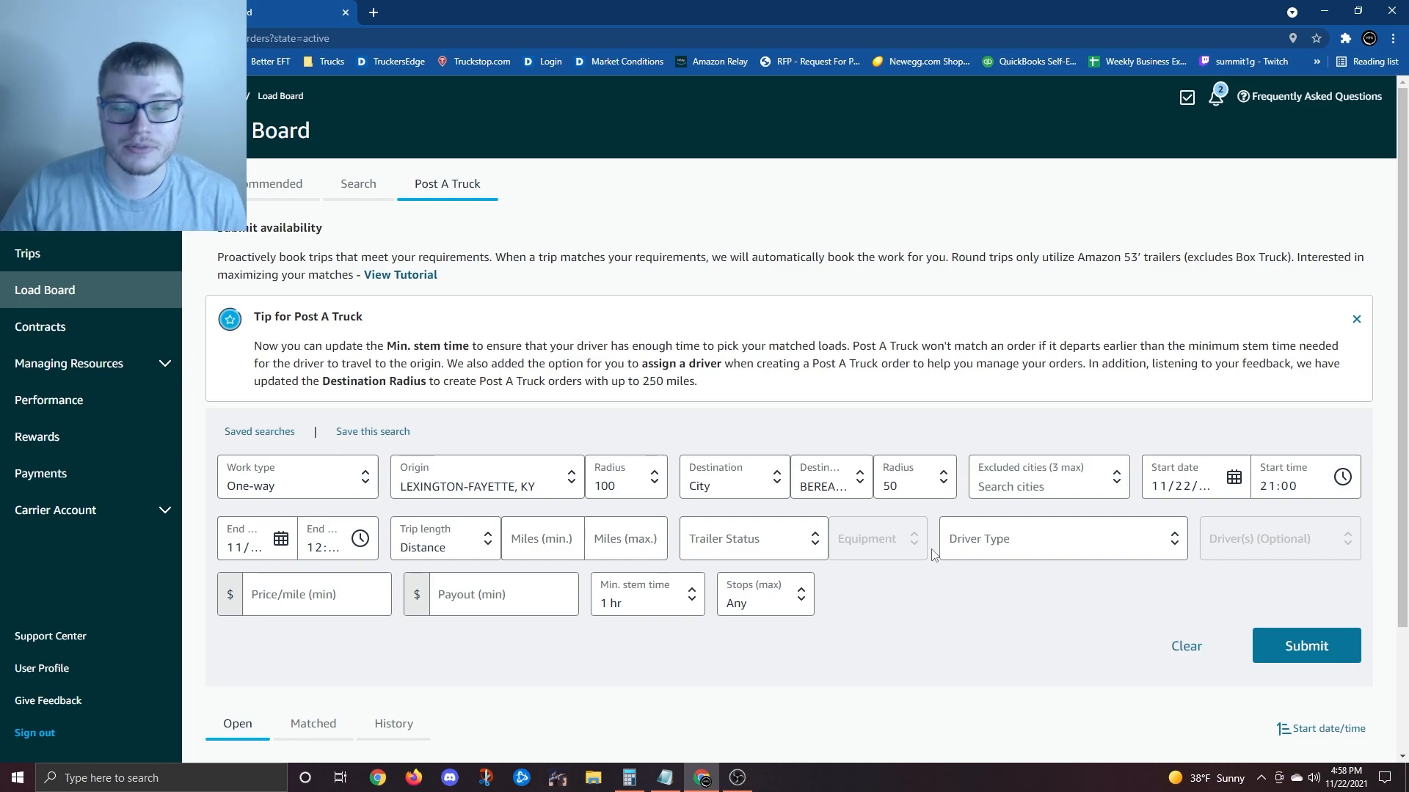
- Set the trailer status to Required with 26' equipment, and the driver type to Solo
click(796, 539)
click(763, 604)
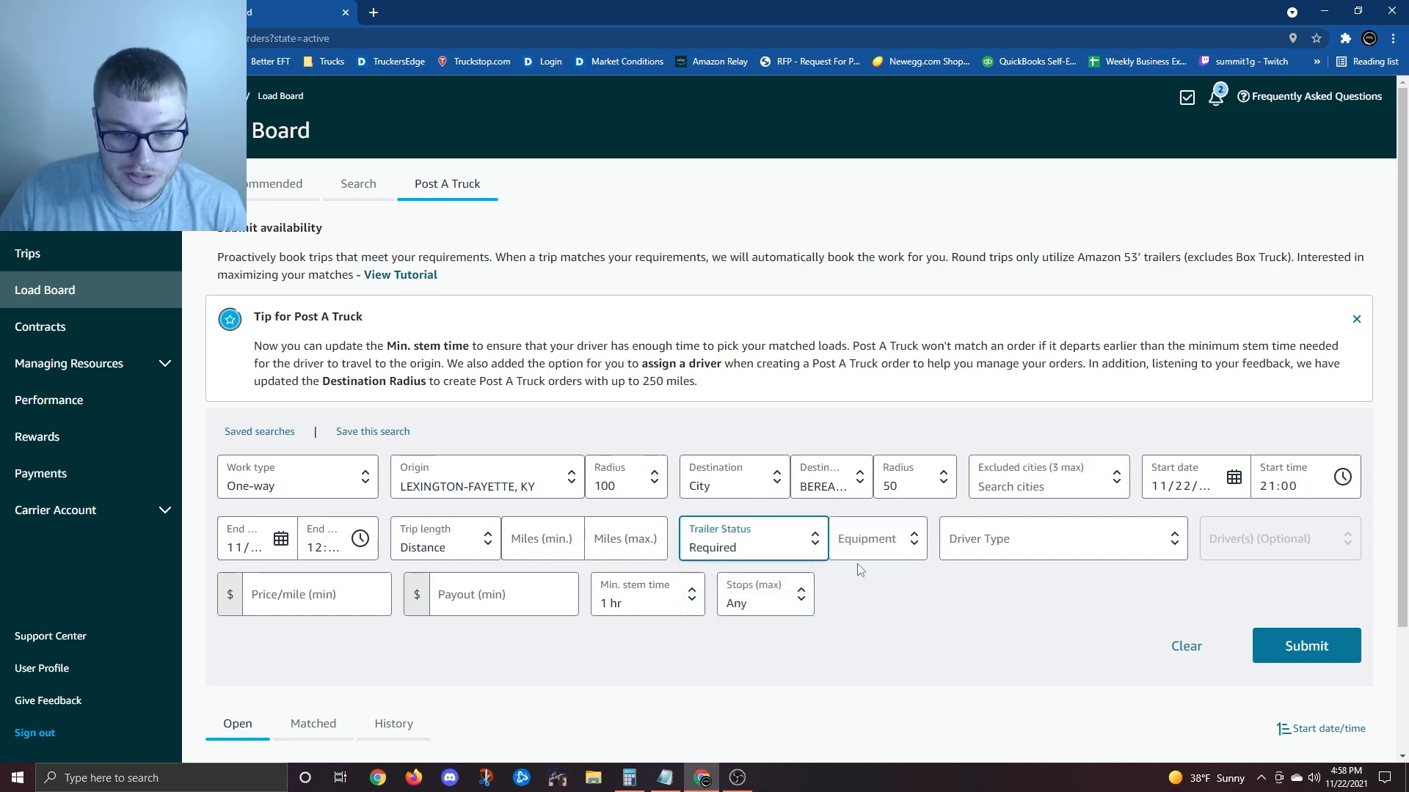
click(888, 539)
click(907, 608)
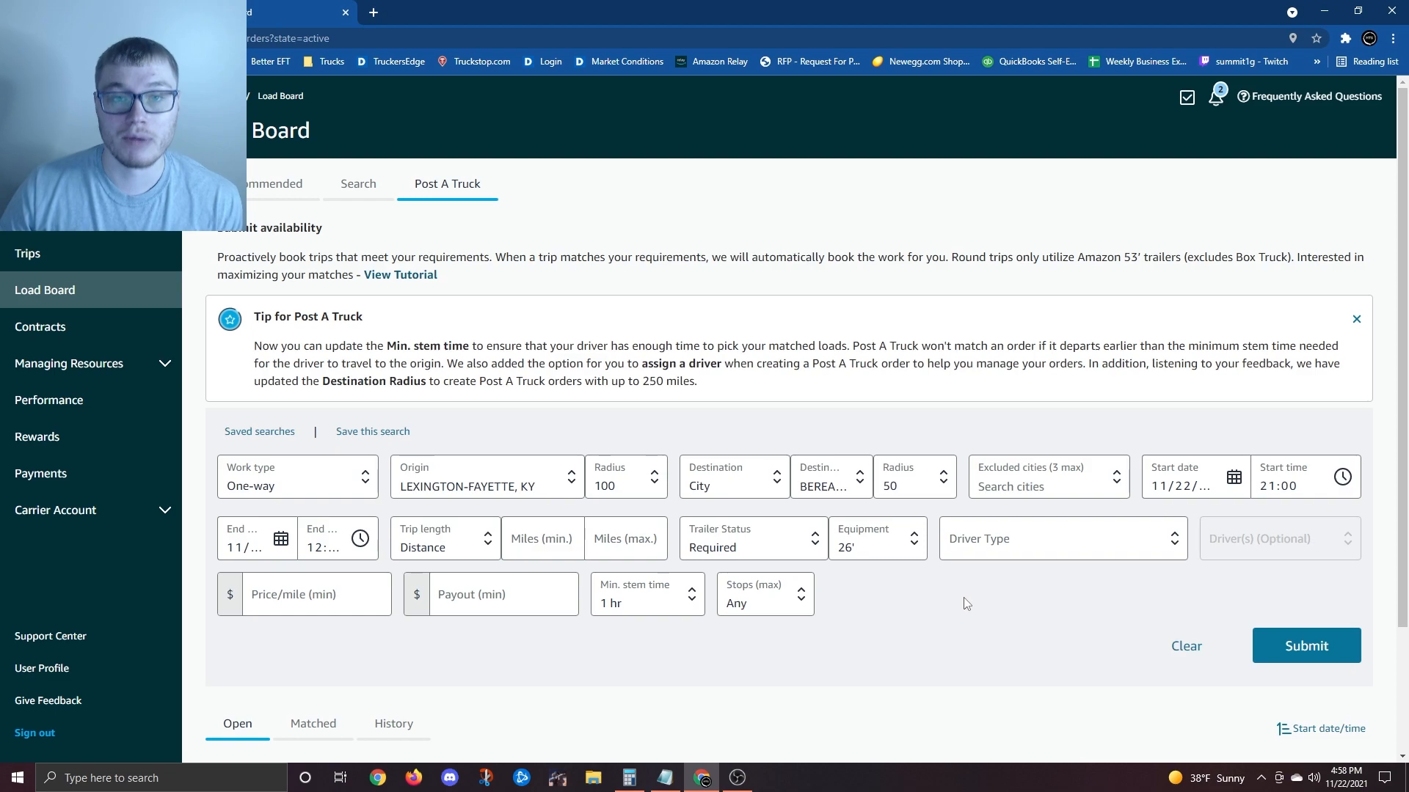
click(880, 541)
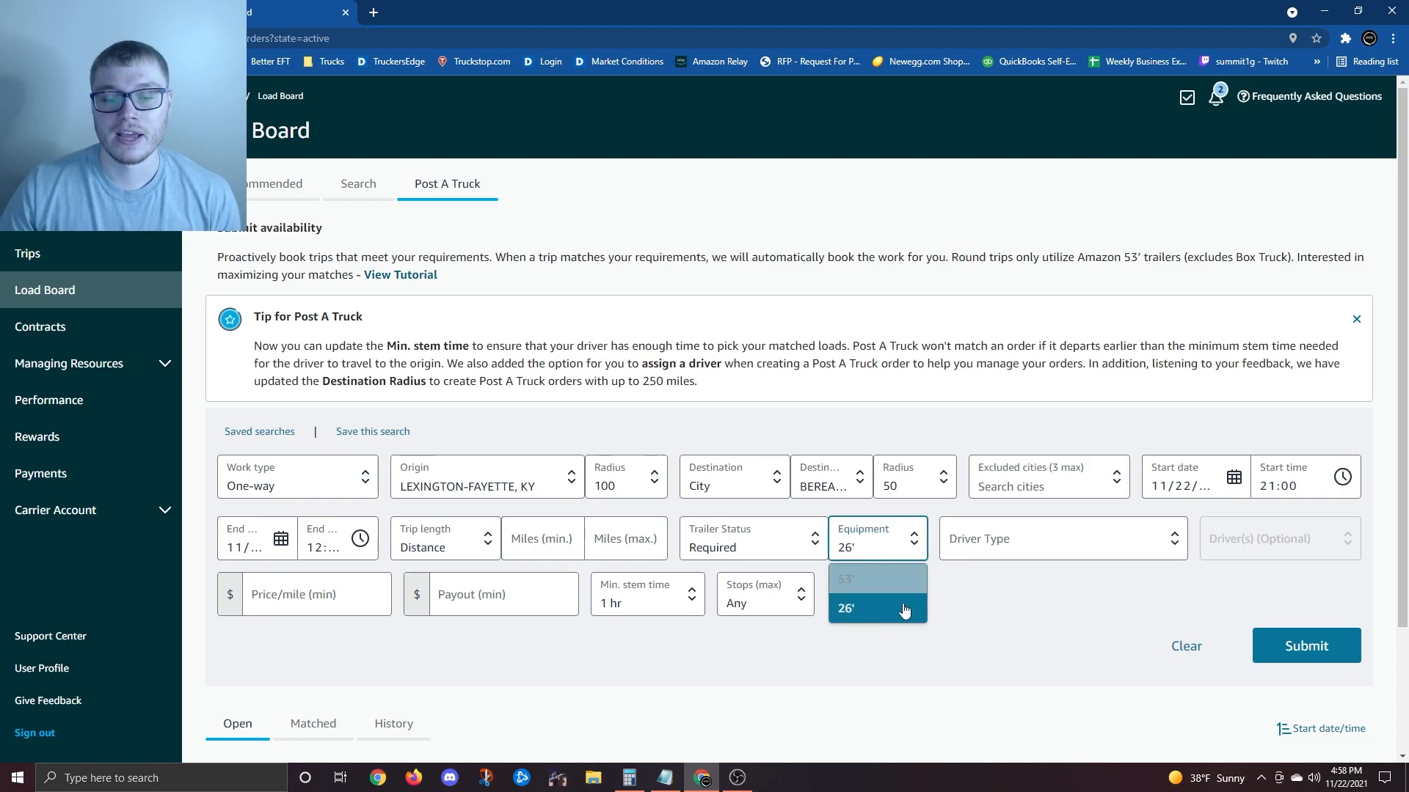
click(849, 608)
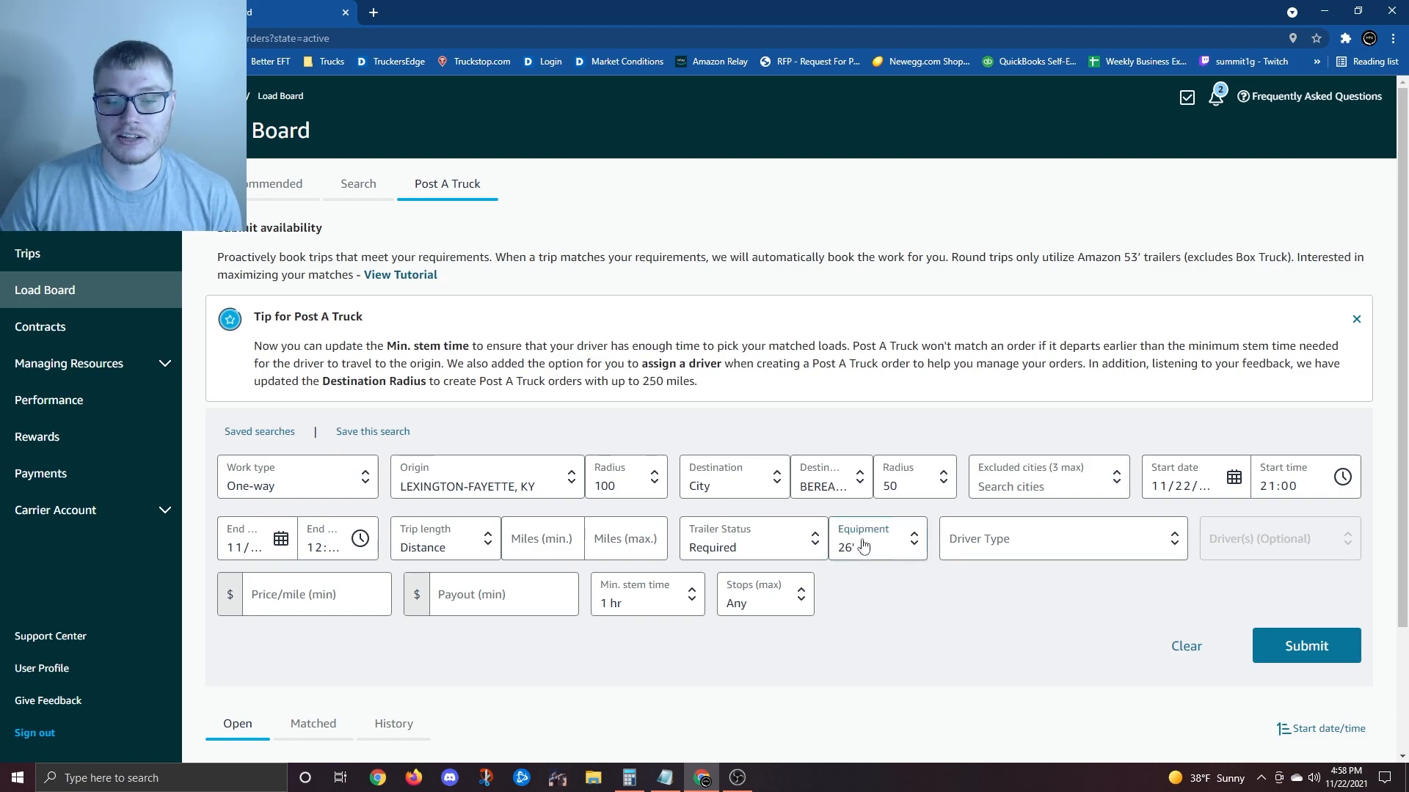
click(1088, 552)
click(1008, 581)
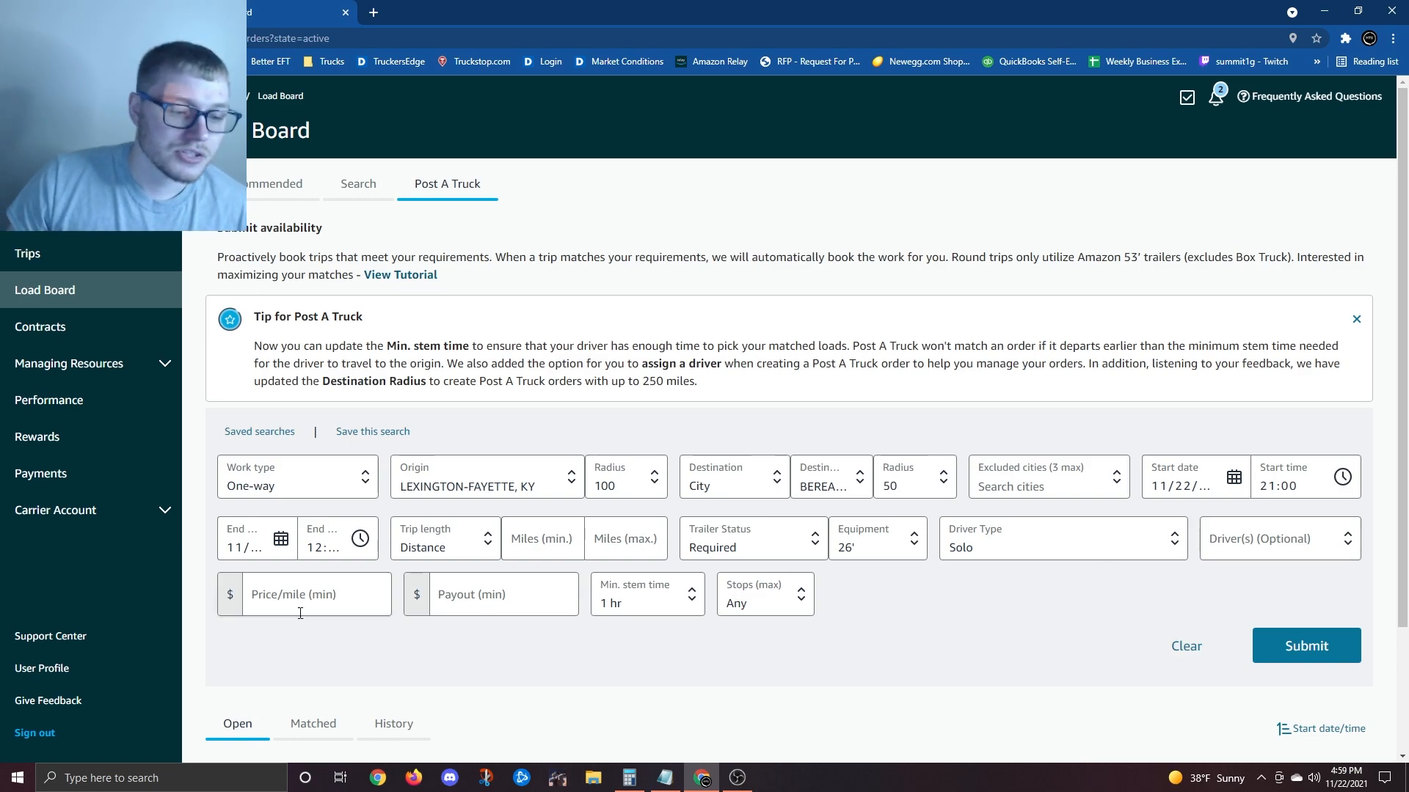
- Check the payout of the existing open order and set the new order's minimum payout to 1000
click(477, 598)
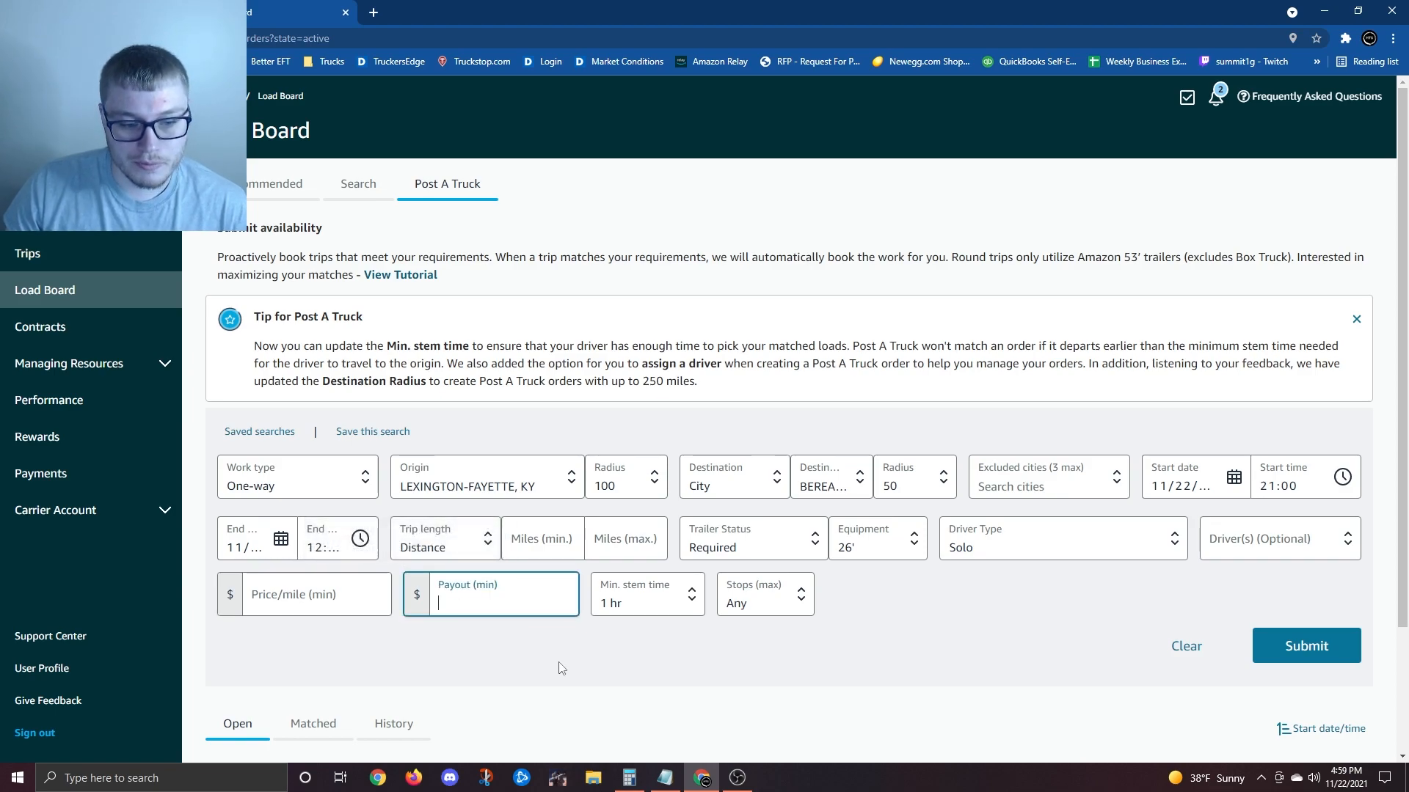
scroll(660, 642, down, 3)
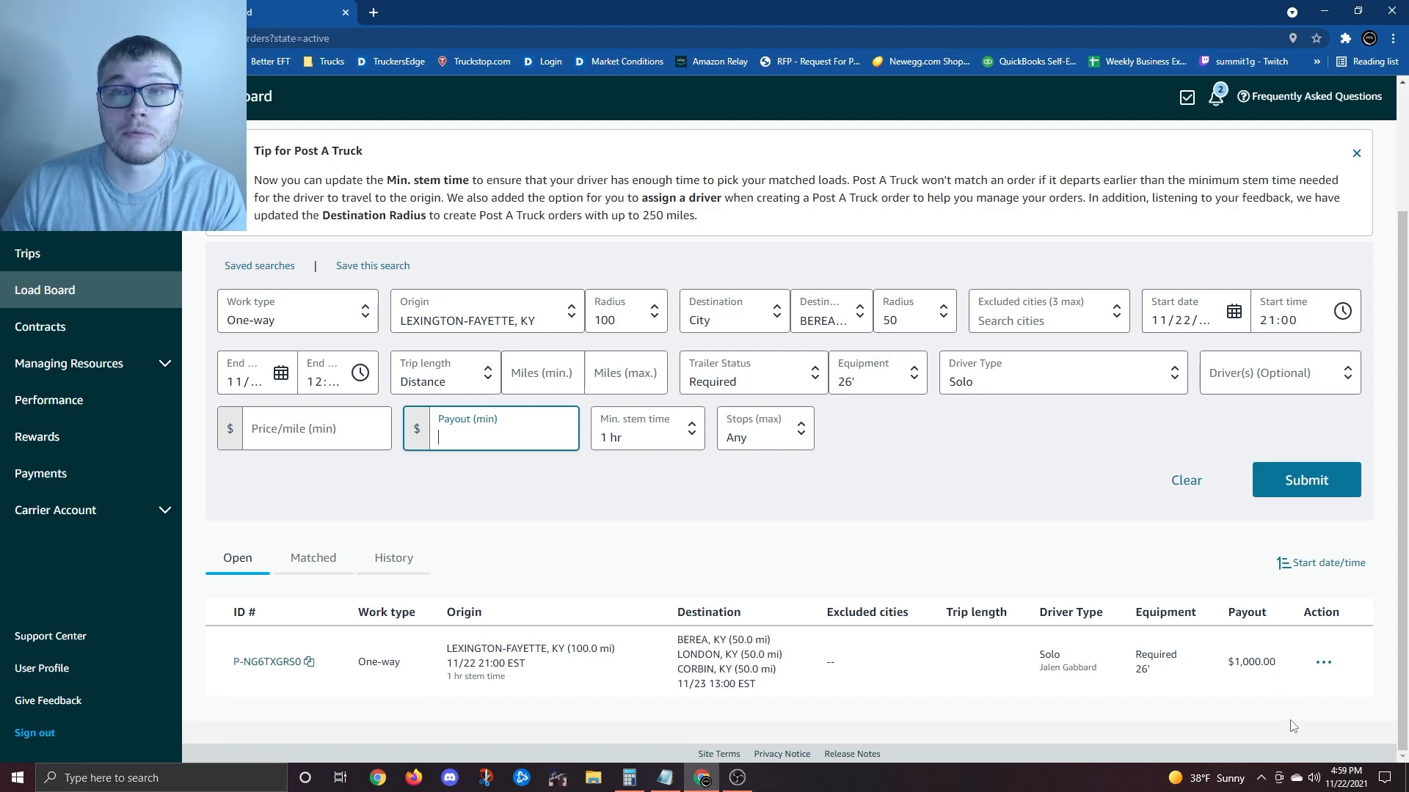
drag(1275, 662, 1227, 671)
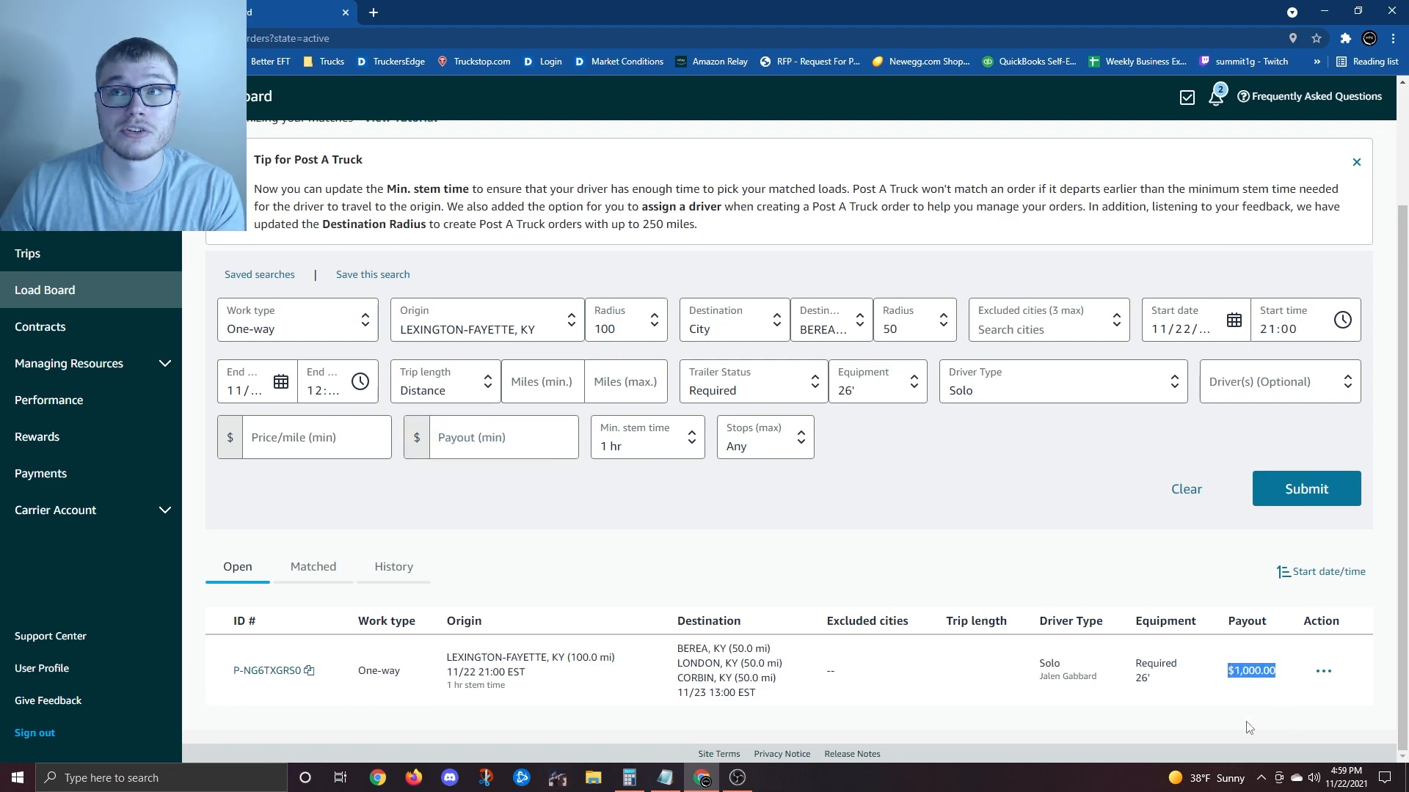
click(1249, 728)
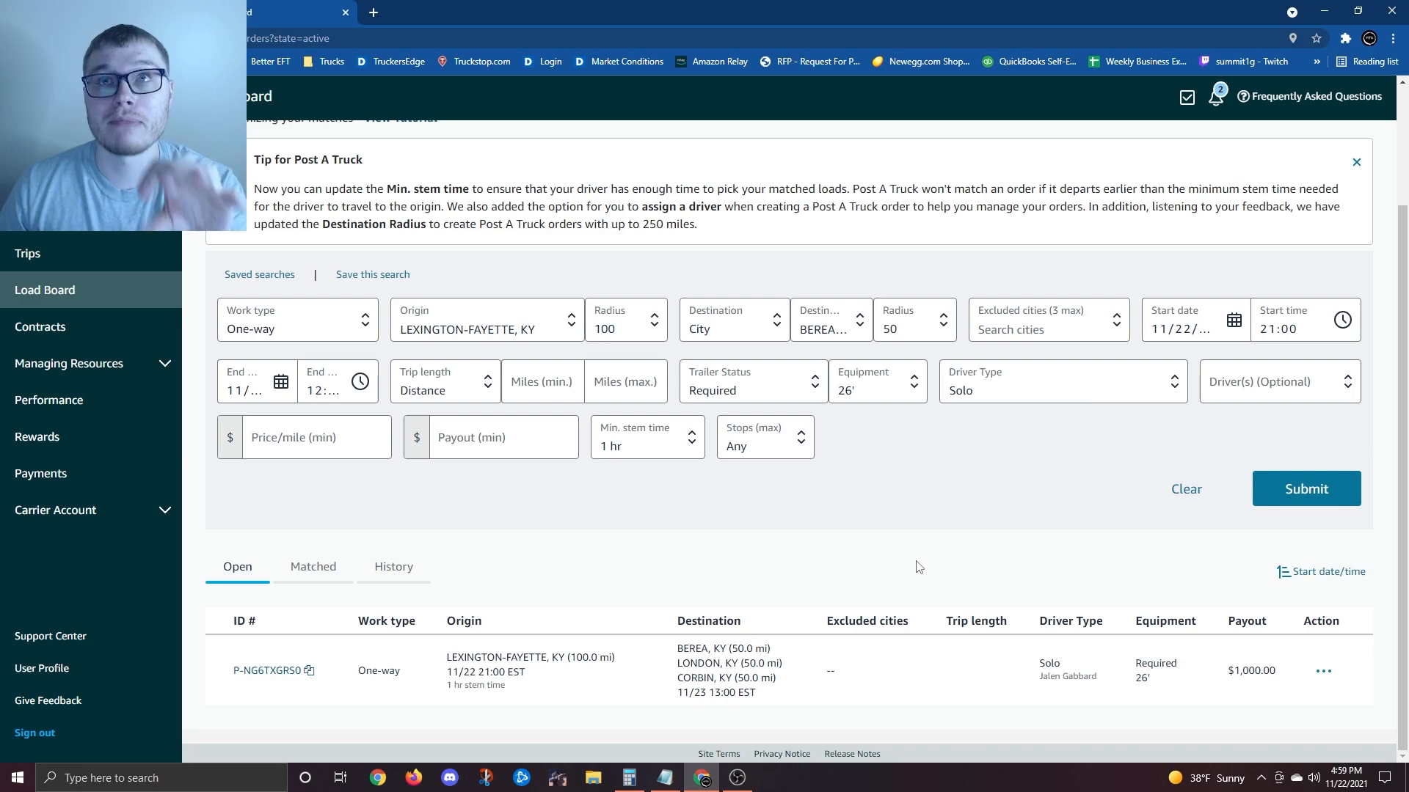
drag(1278, 670, 1226, 671)
click(1015, 556)
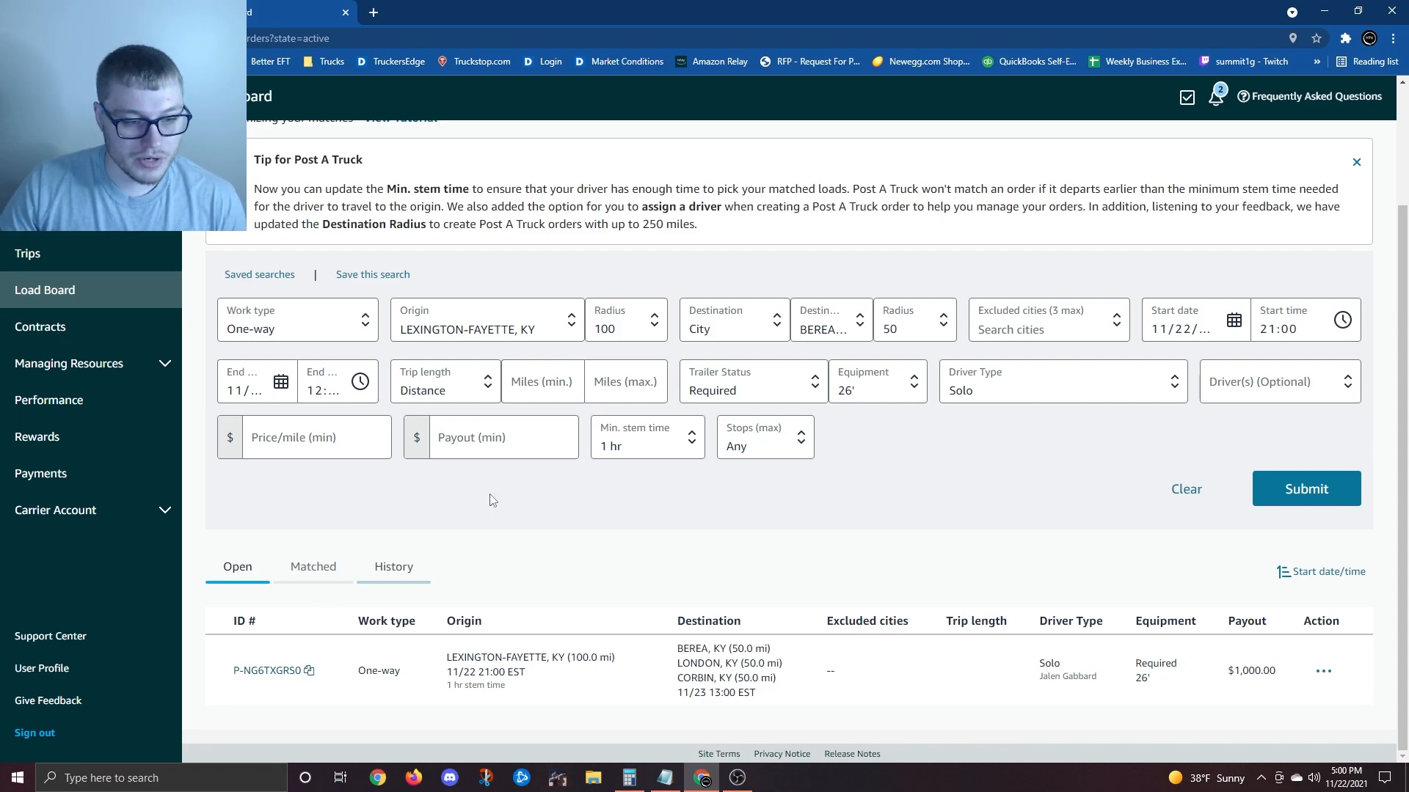
click(537, 451)
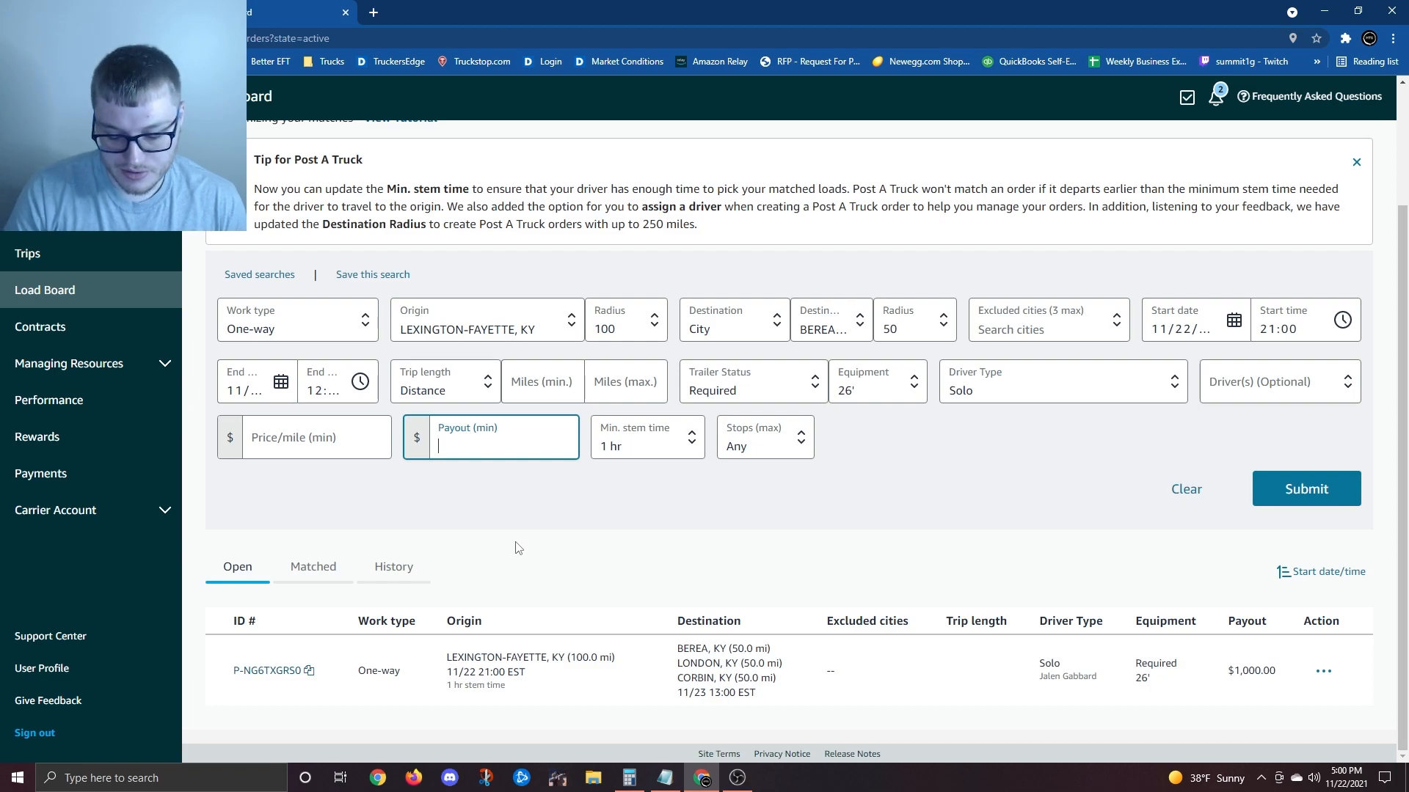
text(1000)
click(666, 508)
- Try a minimum stem time of 30 min, and finally set it to 1 hr 30 min
click(675, 449)
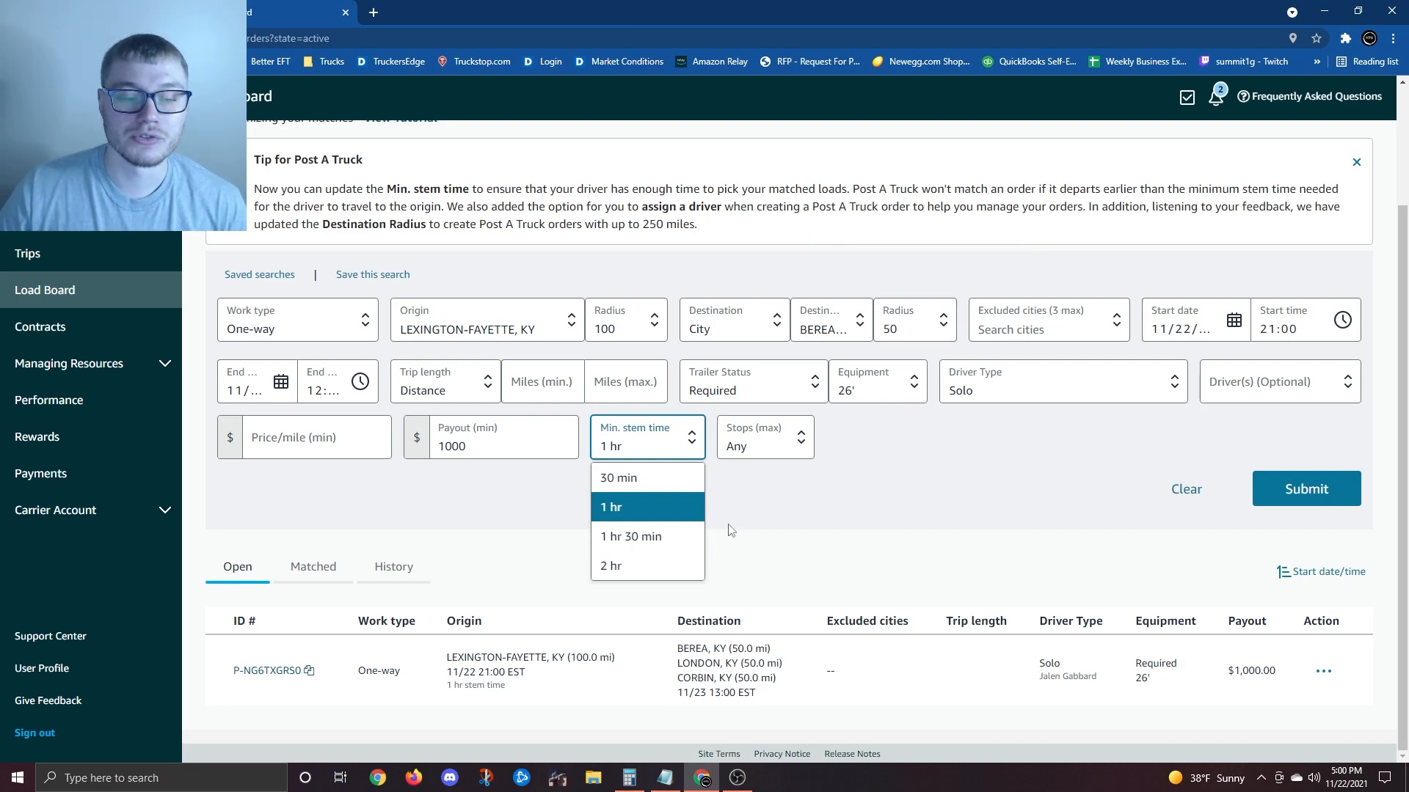
click(661, 537)
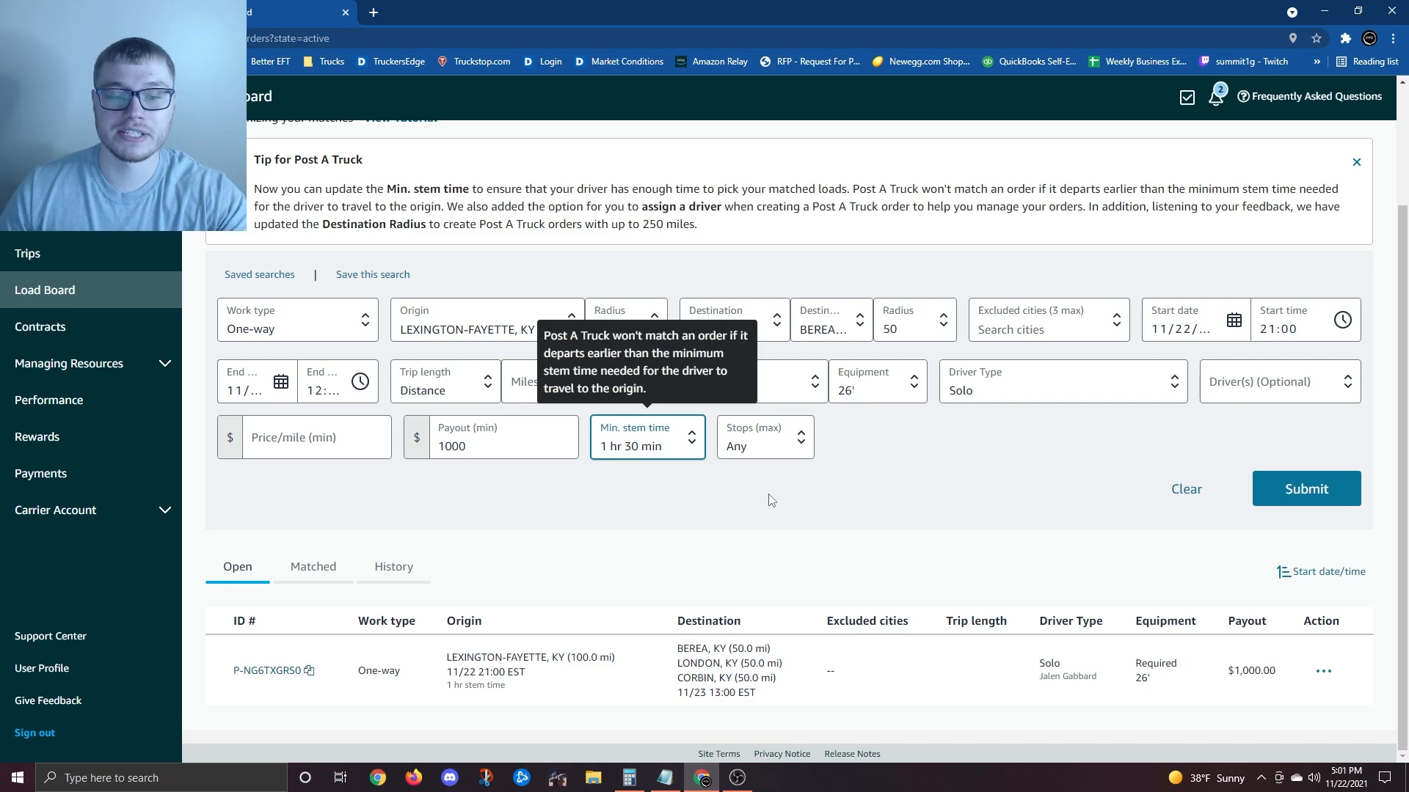
click(679, 446)
click(631, 476)
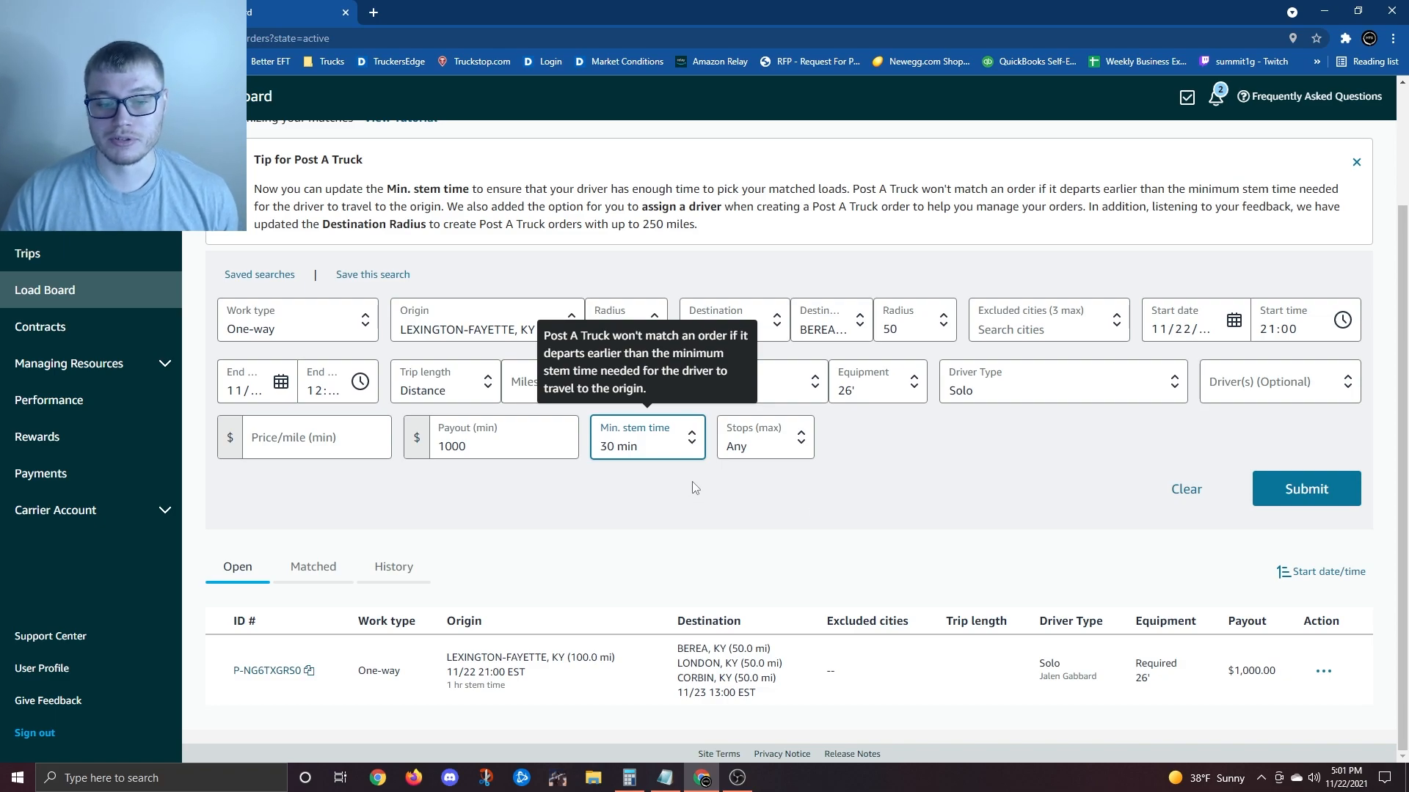
click(672, 454)
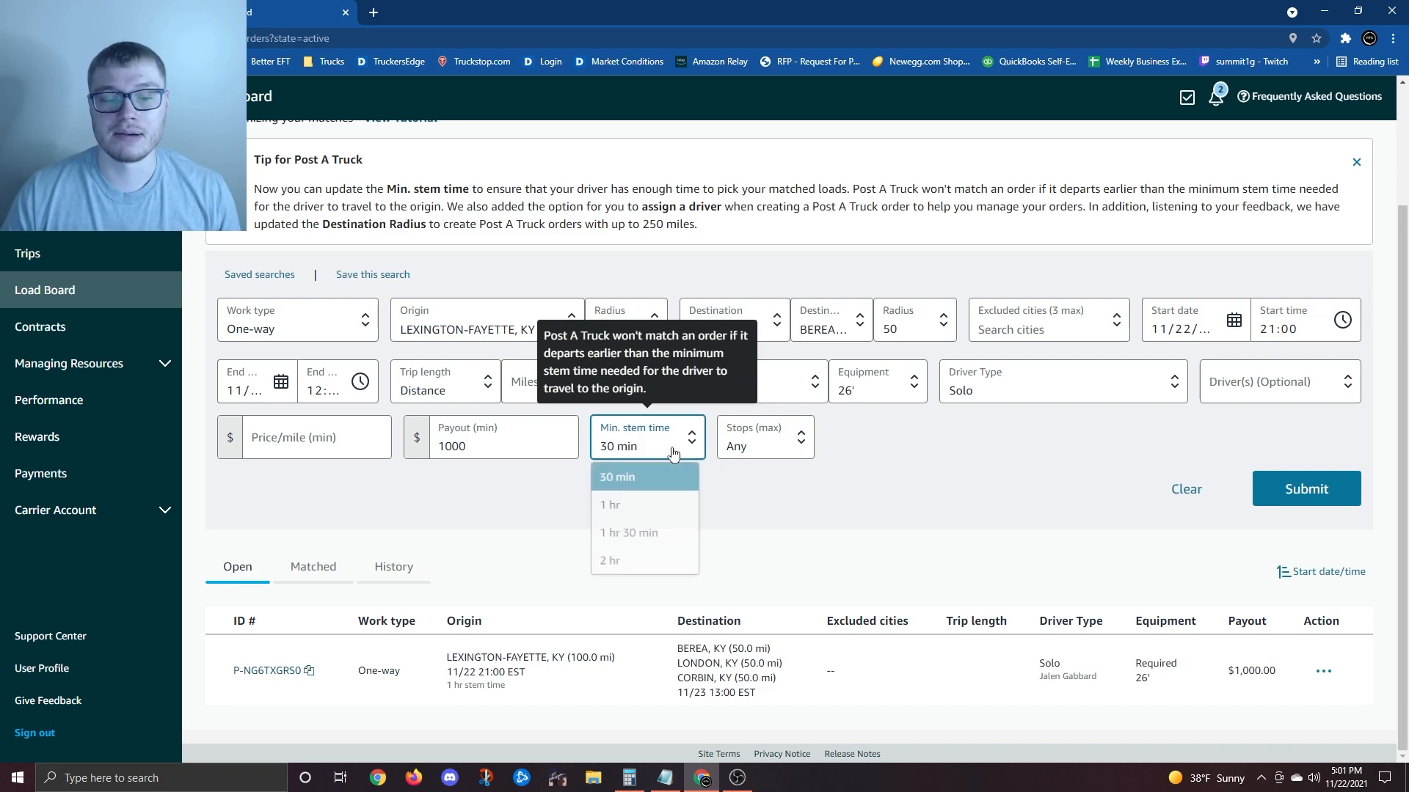
click(630, 536)
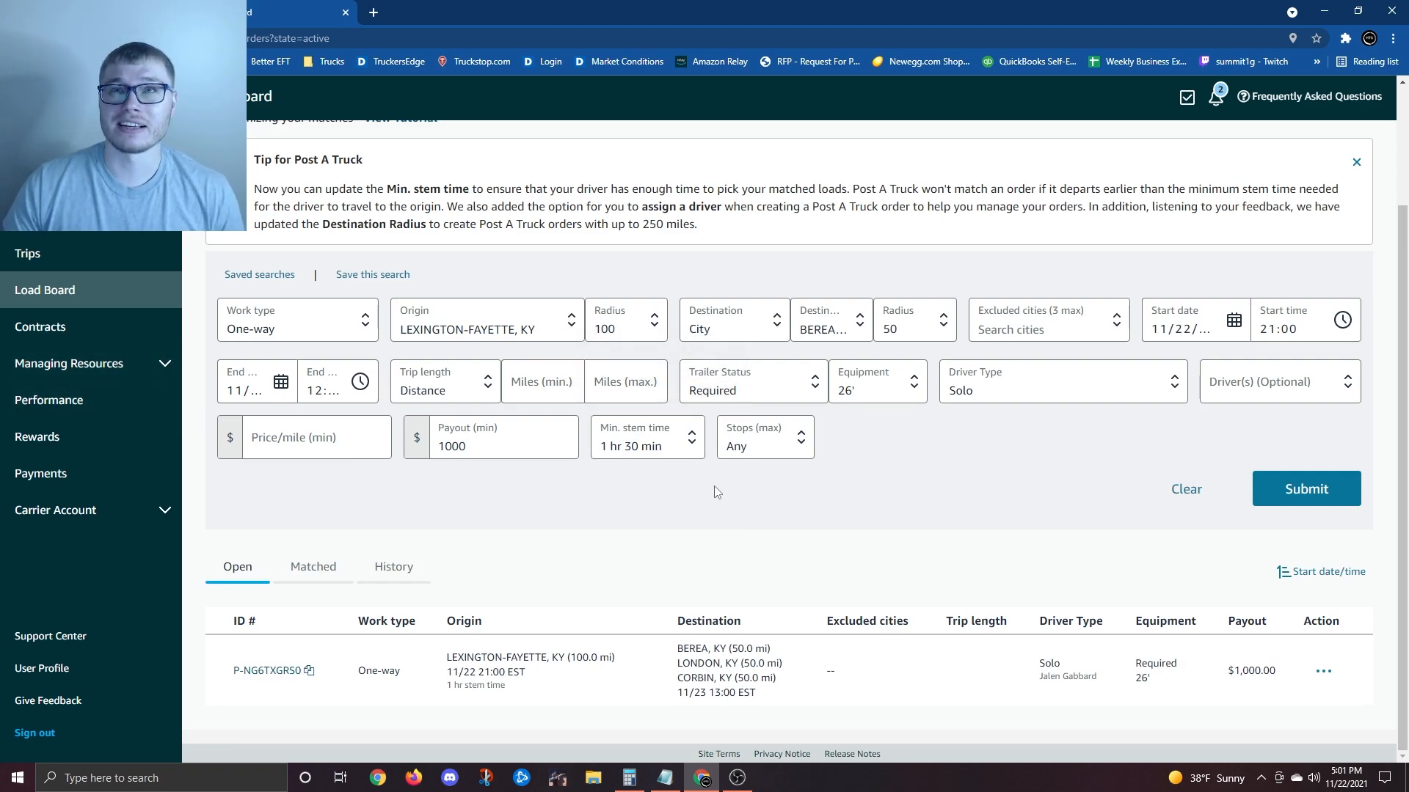
mouse_move(644, 454)
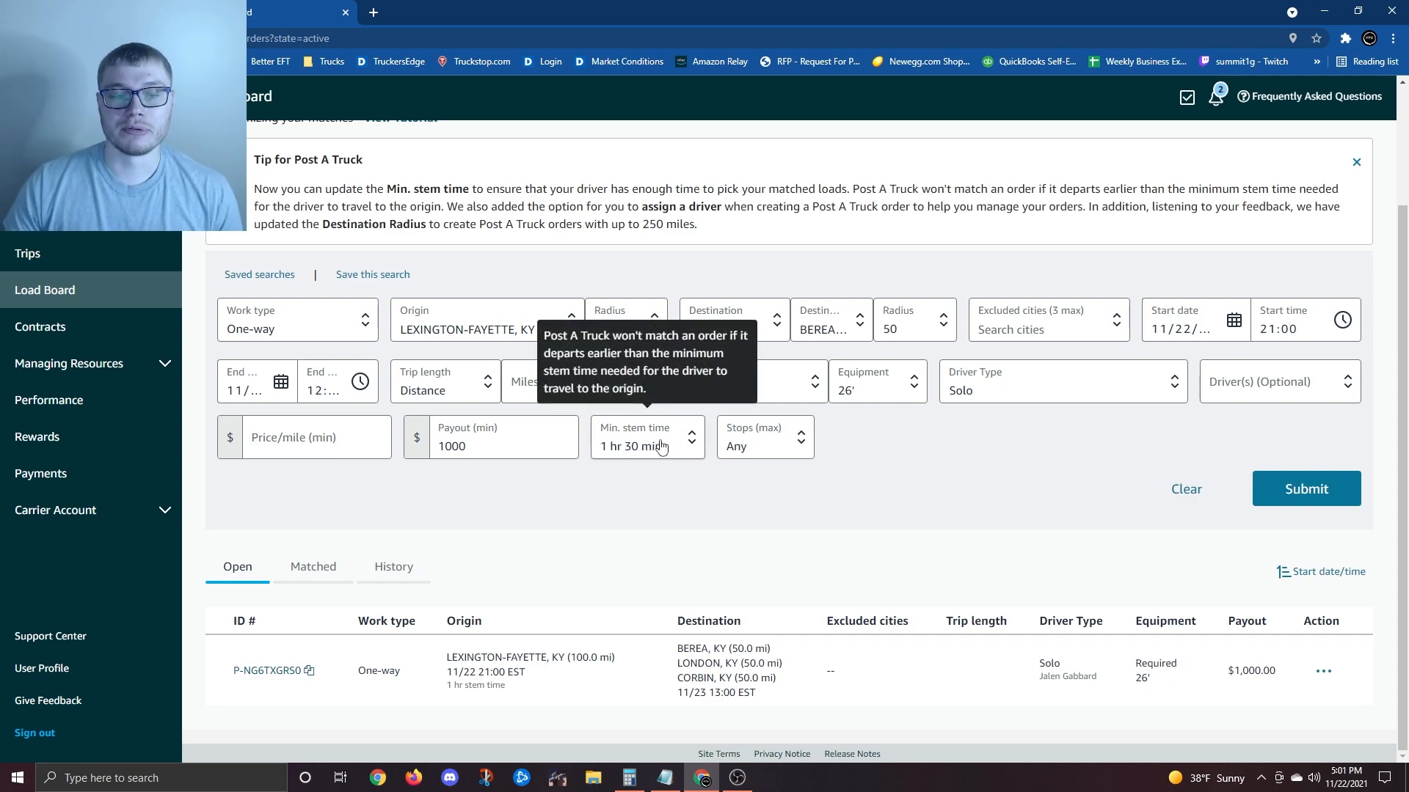
- Try limiting the maximum stops to 3, and return the setting to Any
click(801, 441)
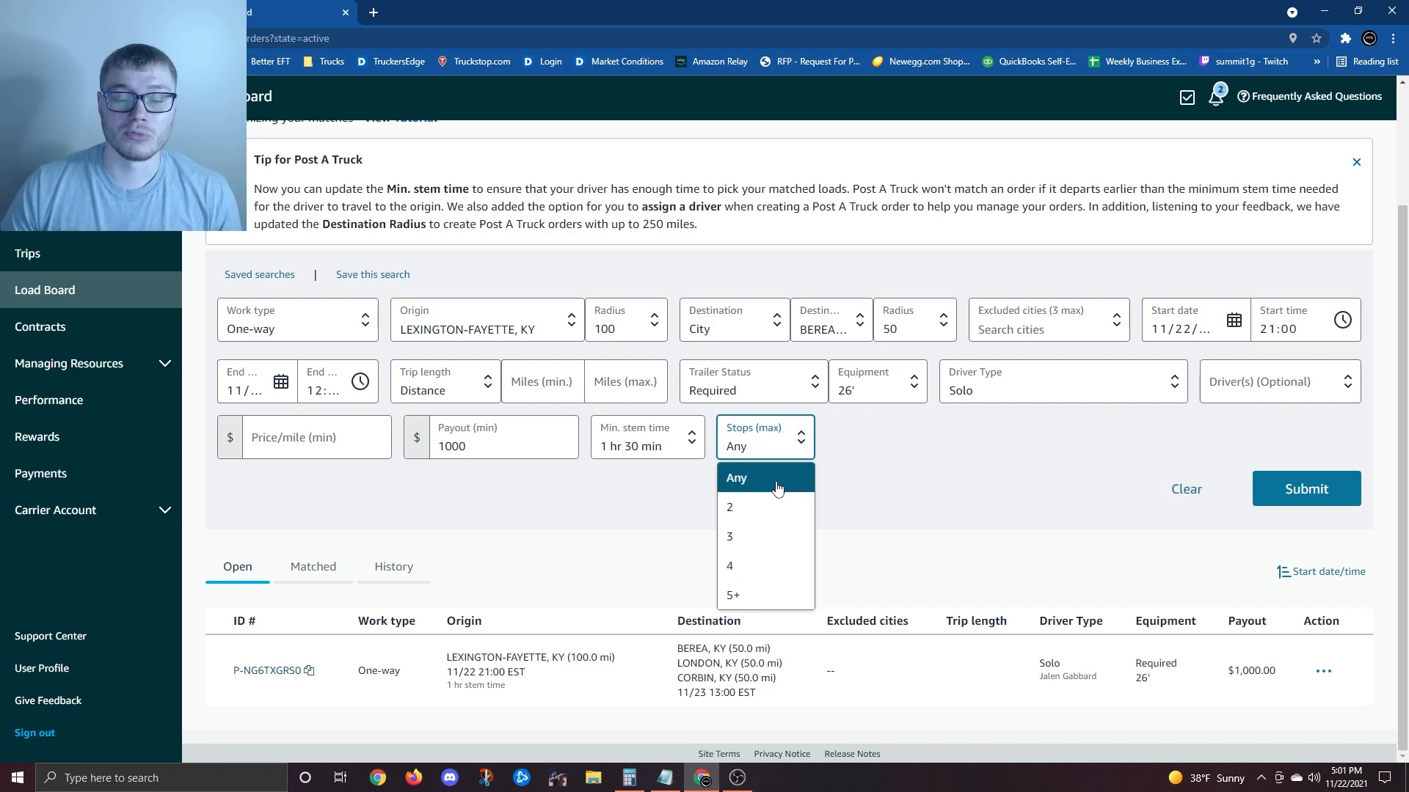
click(752, 538)
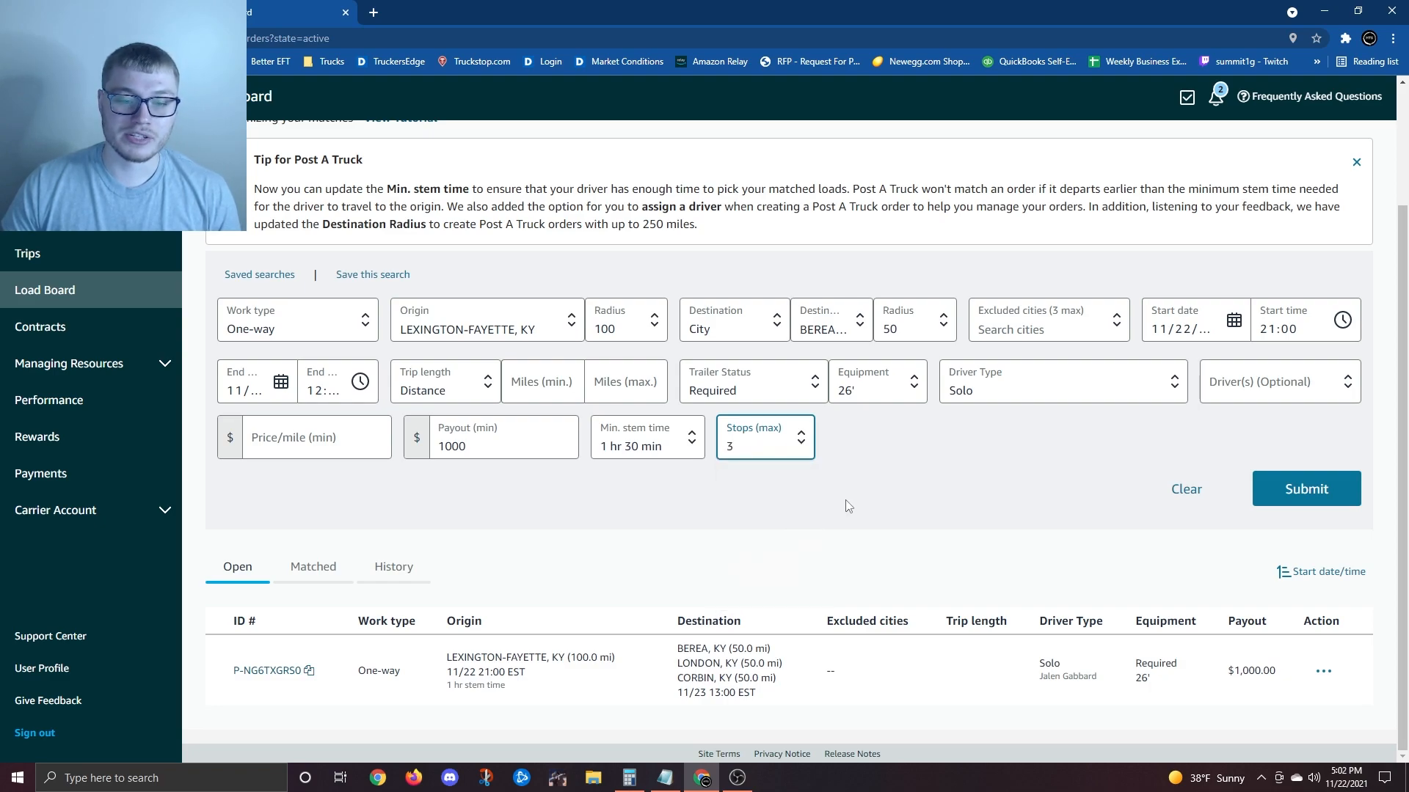
click(796, 449)
click(736, 478)
- Submit the one-way order, review the trip-match estimate in the confirmation, and confirm creating the order
click(1318, 497)
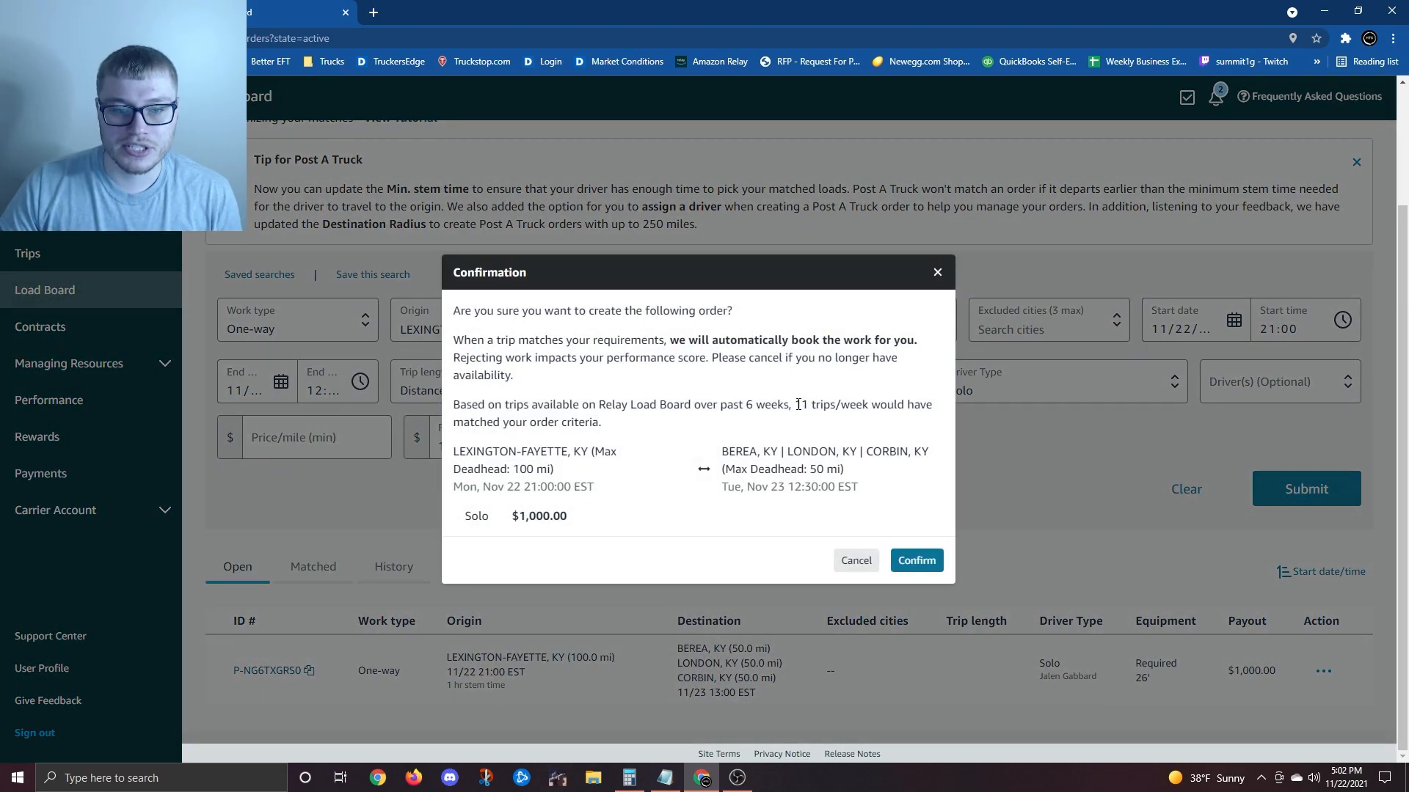
drag(797, 404, 825, 419)
click(828, 424)
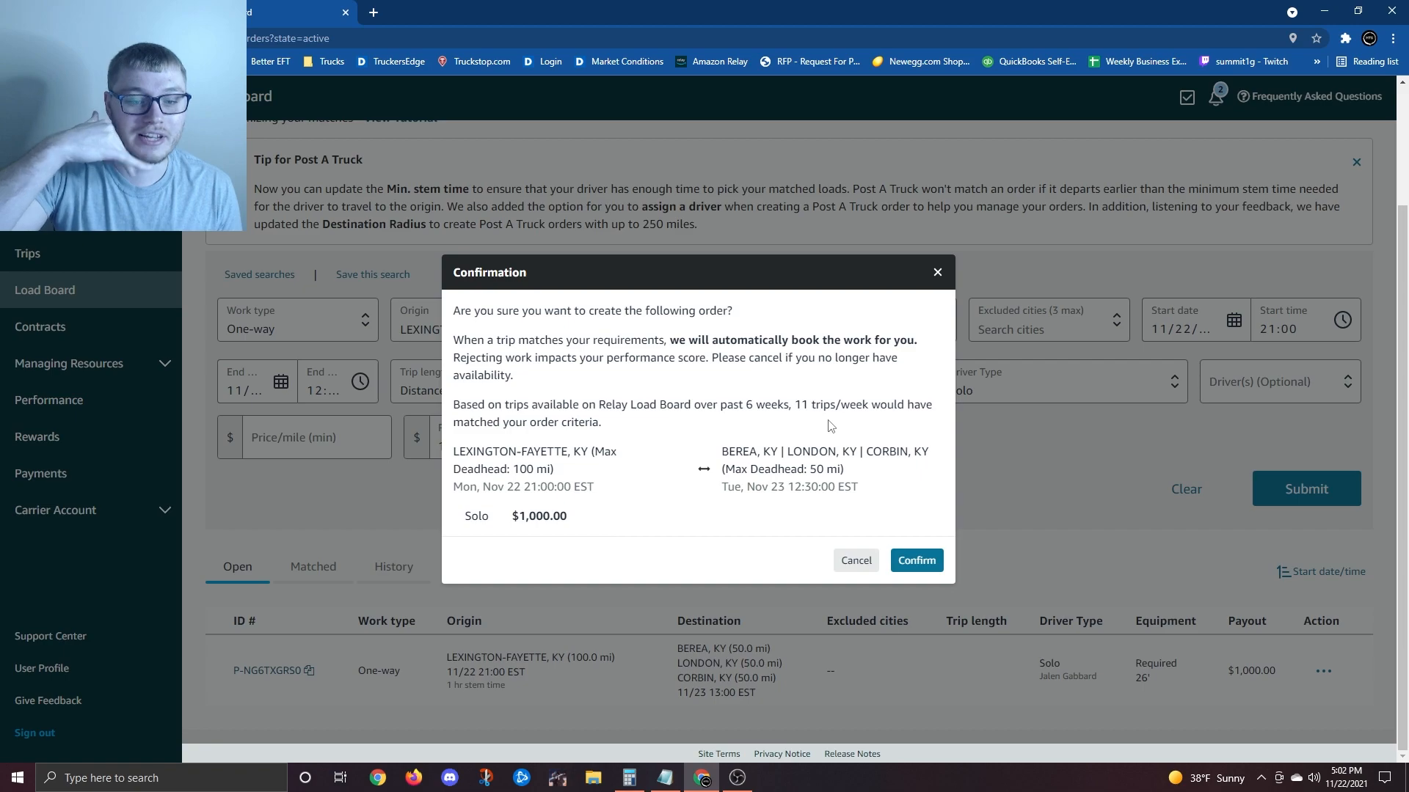
click(917, 561)
- Cancel the newly posted open order that ends on 11/23 at 12:30 EST
scroll(885, 473, down, 1)
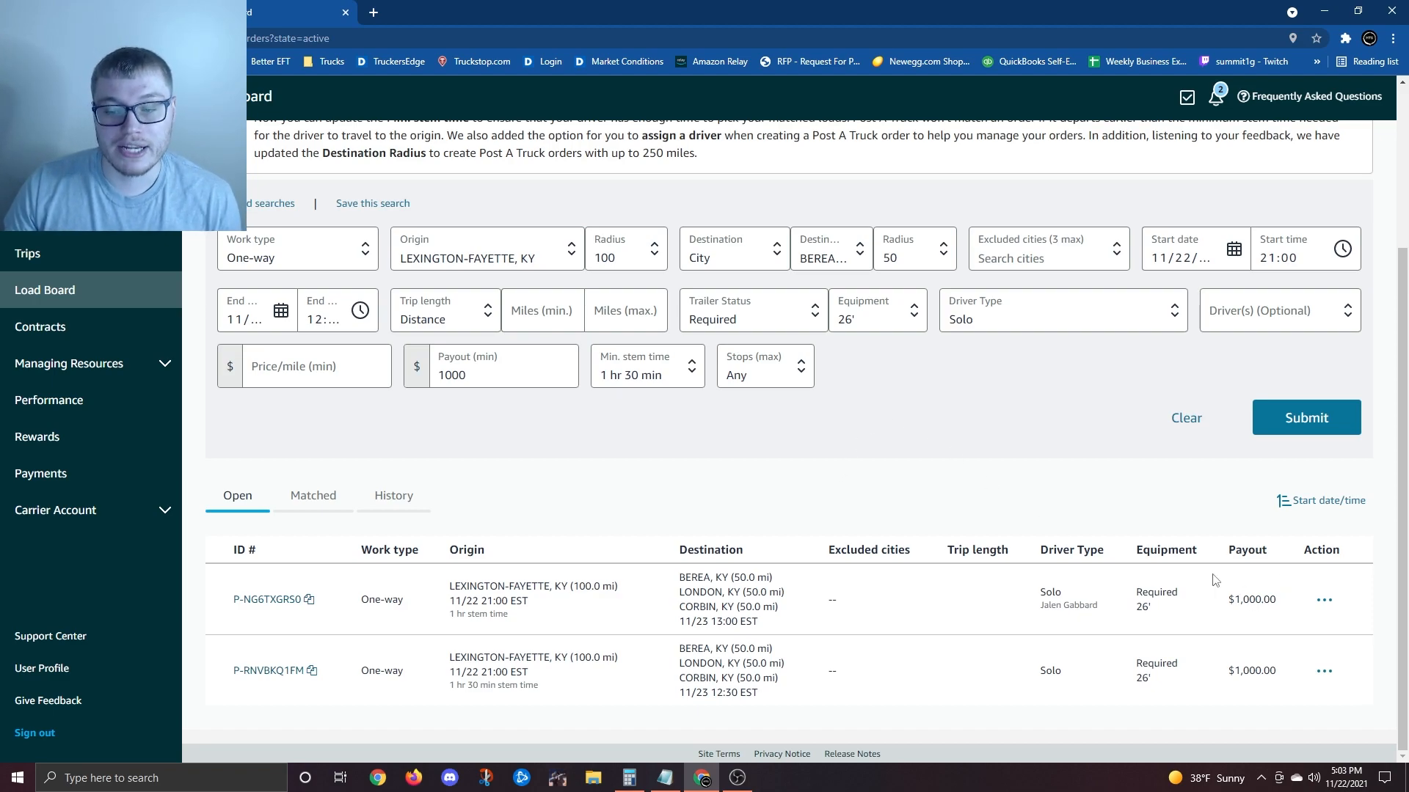
click(1324, 599)
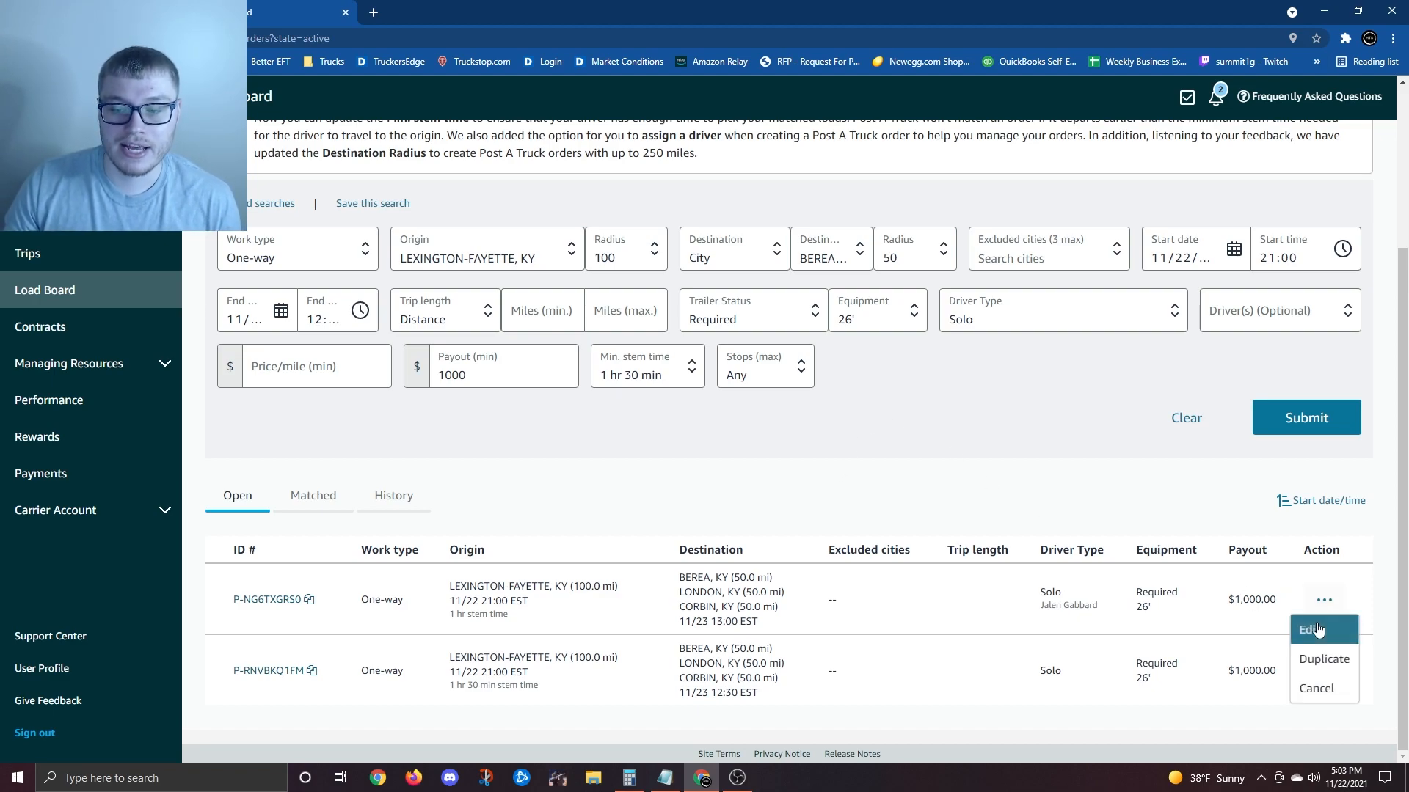
click(1311, 687)
scroll(813, 522, down, 2)
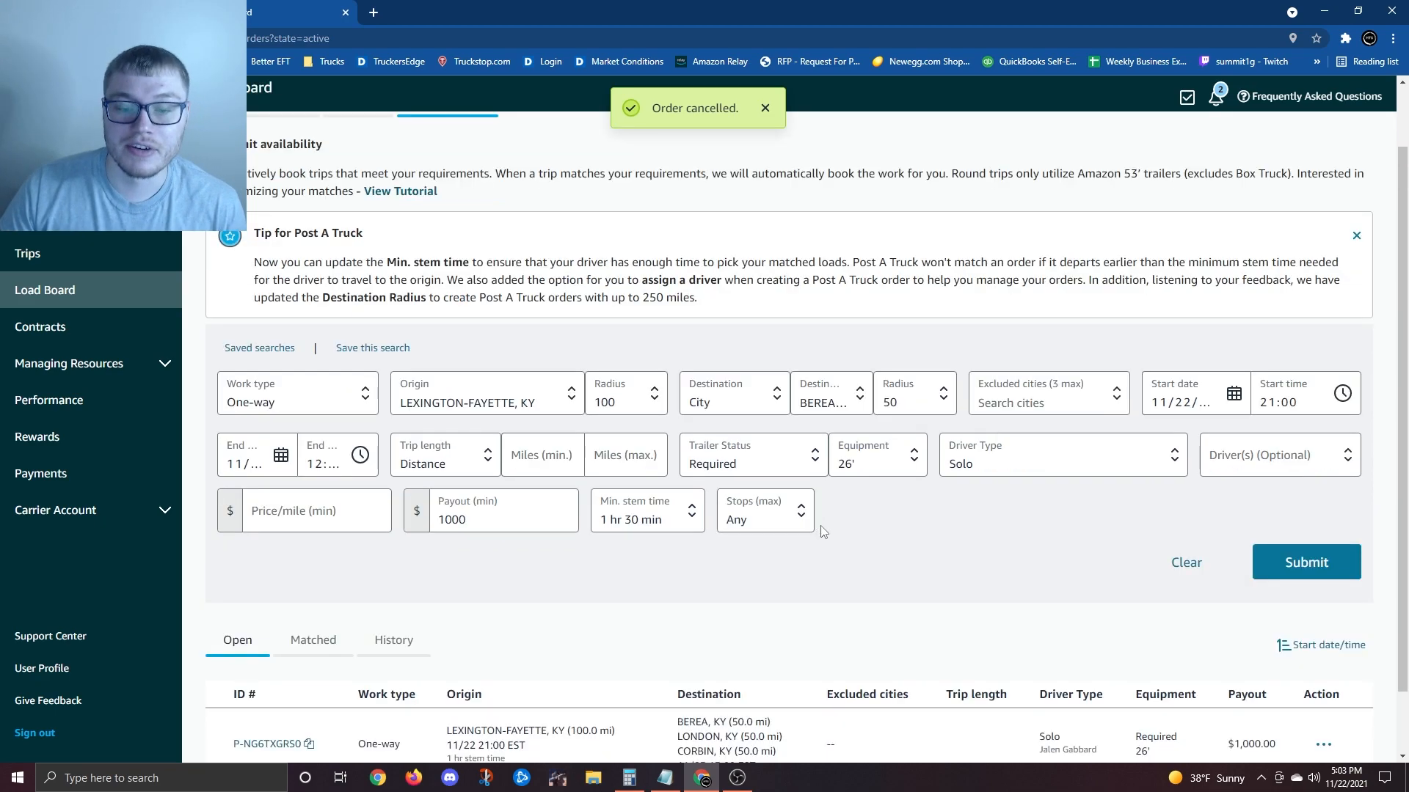
drag(1231, 672, 1276, 672)
click(1019, 556)
click(1269, 671)
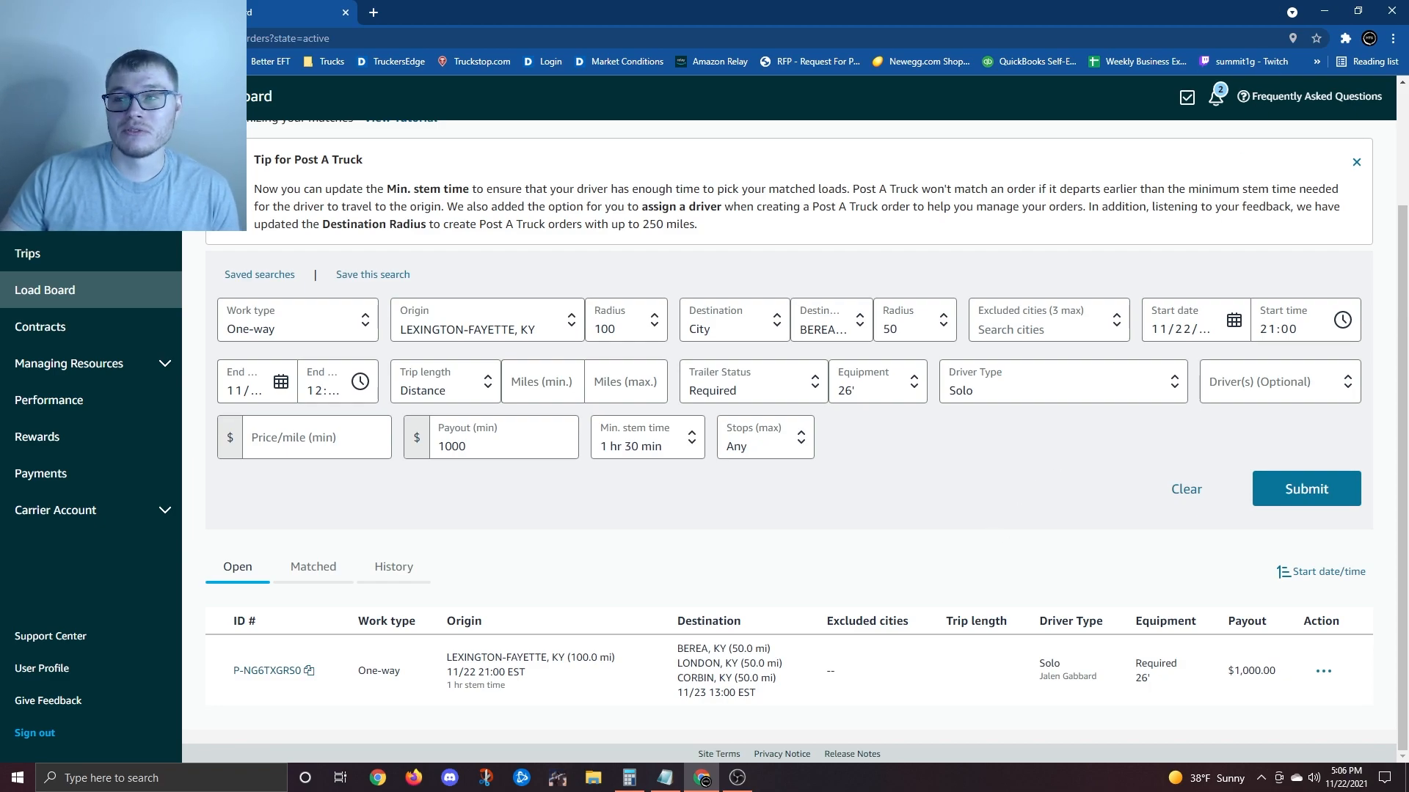
key(alt+Tab)
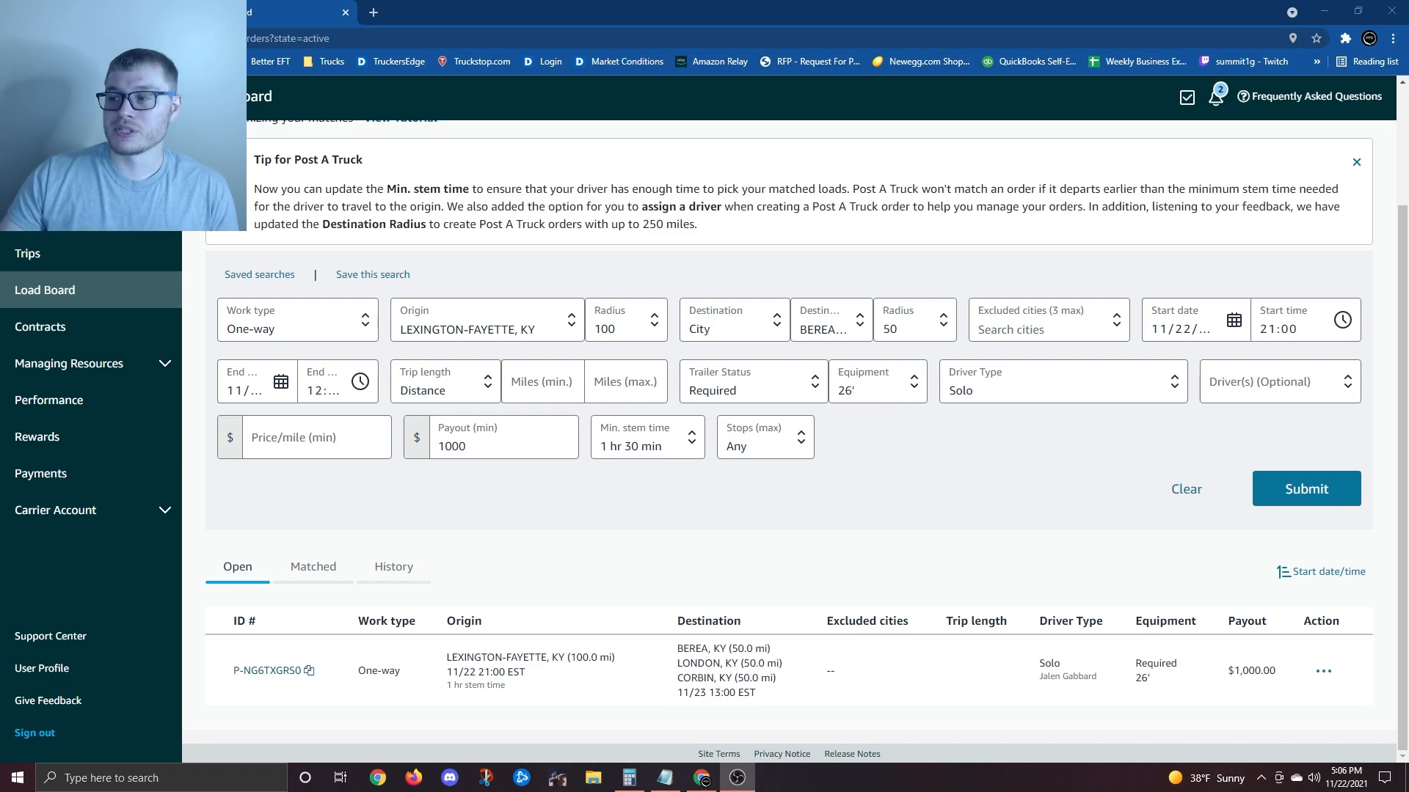